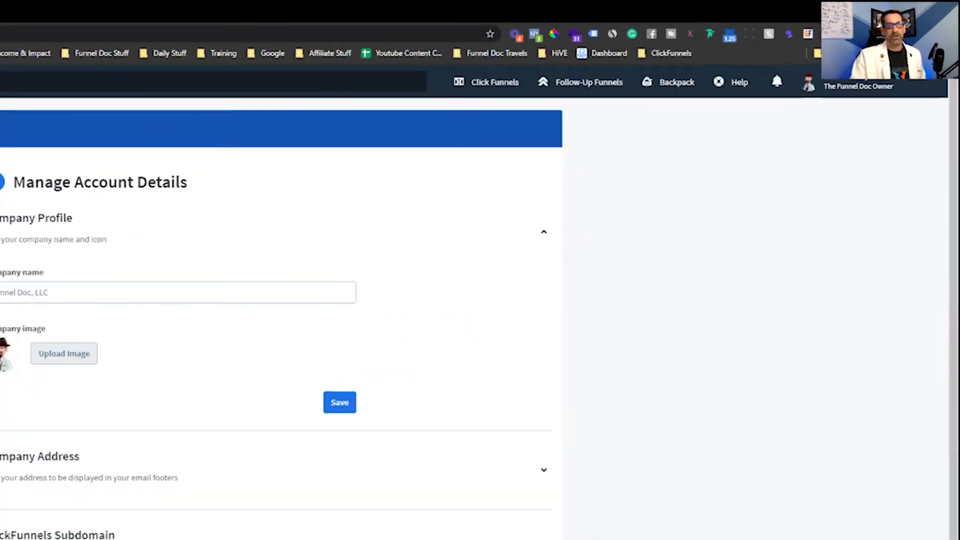
- View ClickFunnels' My Domains list through Account Settings, then bring up the GoDaddy Products tab
{"action": "left_click", "coordinate": [850, 85]}
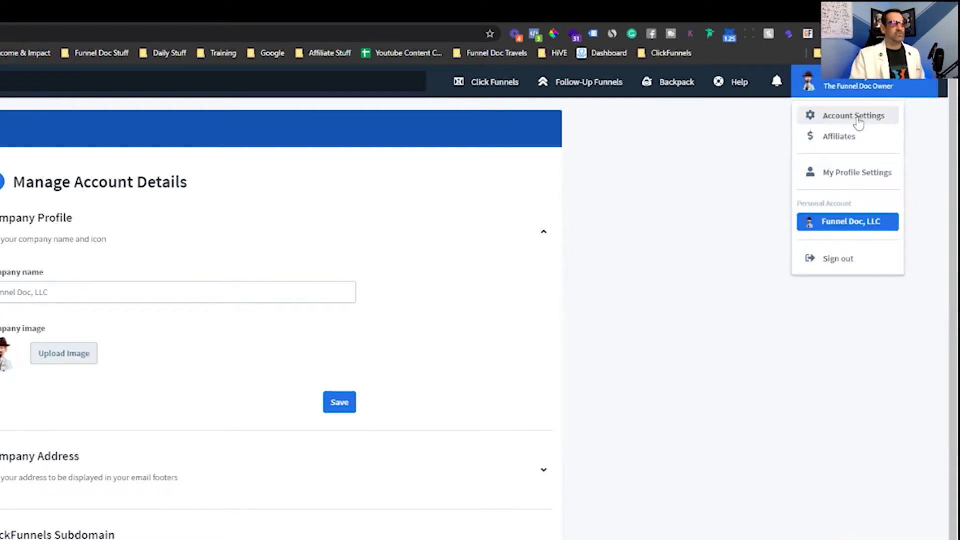
{"action": "left_click", "coordinate": [856, 116]}
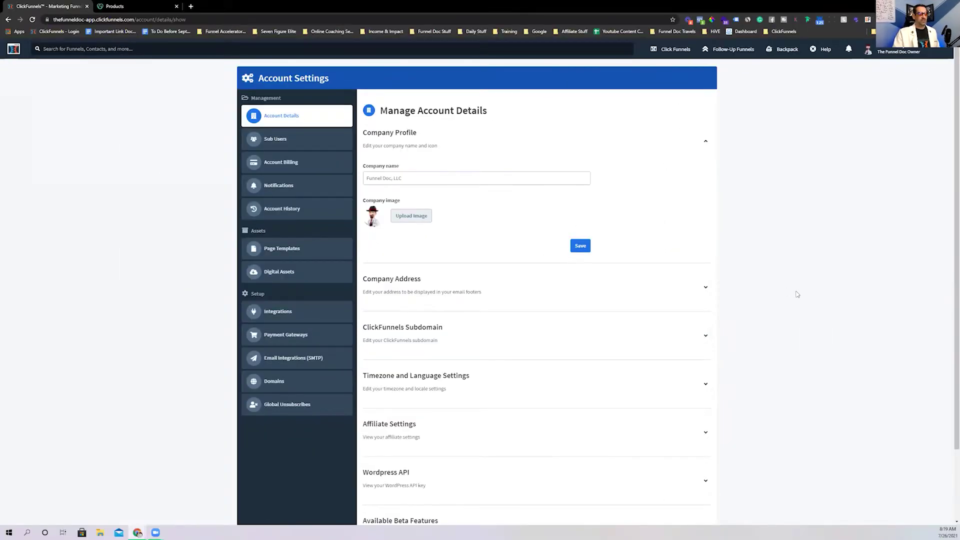
{"action": "left_click", "coordinate": [275, 388]}
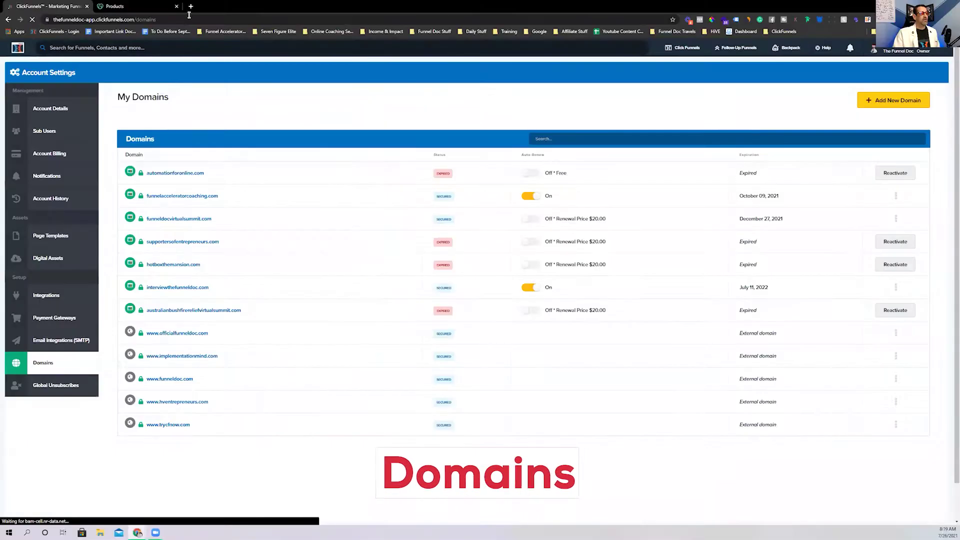
{"action": "left_click", "coordinate": [125, 6]}
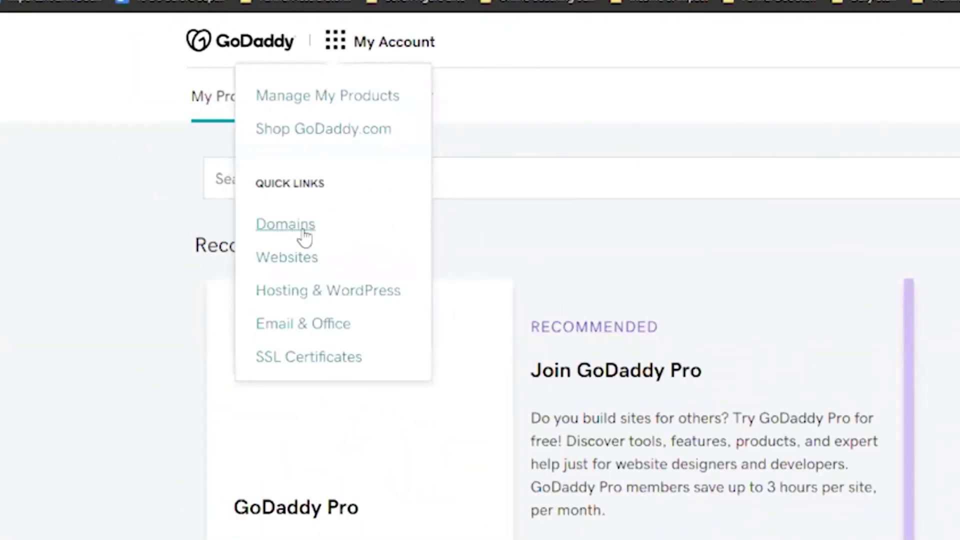
- Open GoDaddy's Domain Manager and scroll through the list of owned domains
{"action": "left_click", "coordinate": [304, 232]}
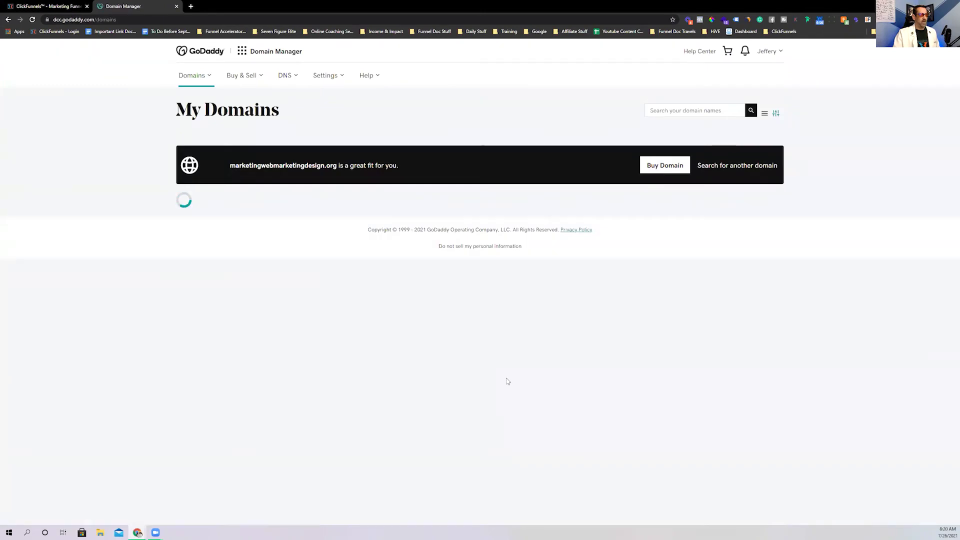
{"action": "scroll", "coordinate": [507, 382], "scroll_direction": "down", "scroll_amount": 20}
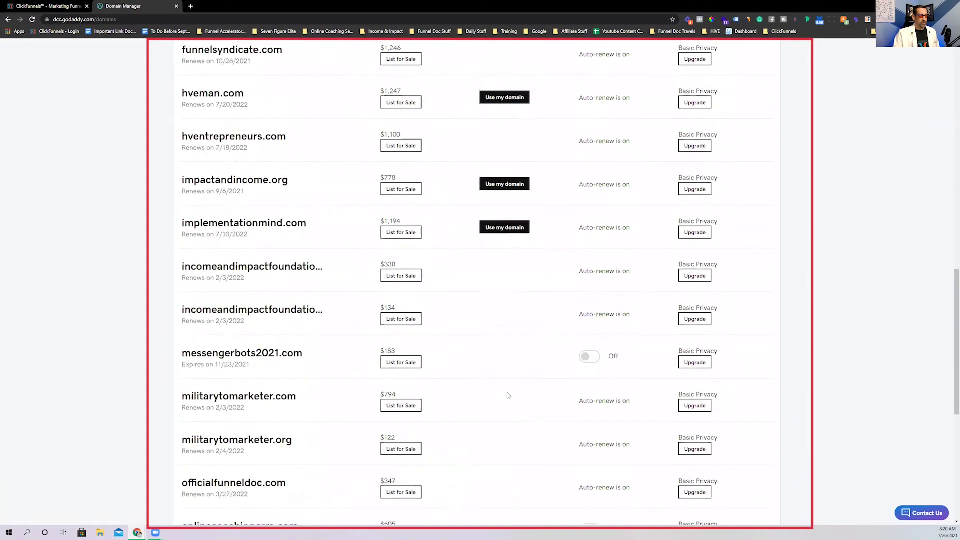
{"action": "scroll", "coordinate": [519, 383], "scroll_direction": "up", "scroll_amount": 3}
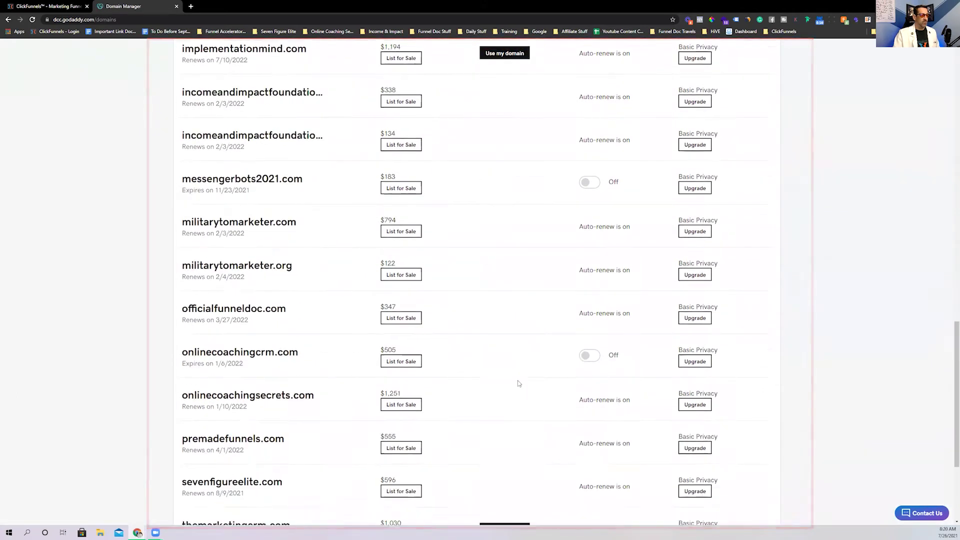
{"action": "scroll", "coordinate": [519, 383], "scroll_direction": "down", "scroll_amount": 3}
{"action": "scroll", "coordinate": [486, 330], "scroll_direction": "up", "scroll_amount": 5}
{"action": "scroll", "coordinate": [486, 331], "scroll_direction": "up", "scroll_amount": 8}
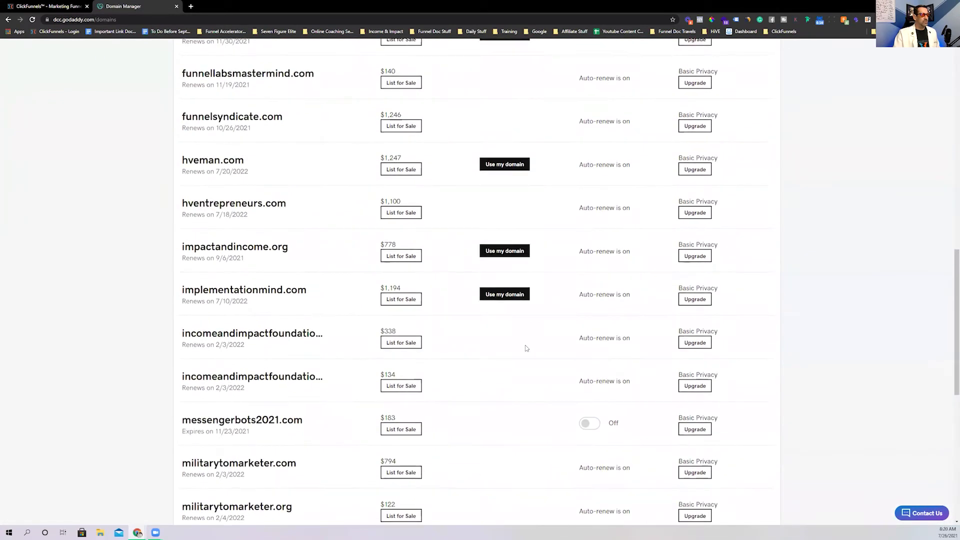
{"action": "scroll", "coordinate": [557, 348], "scroll_direction": "up", "scroll_amount": 5}
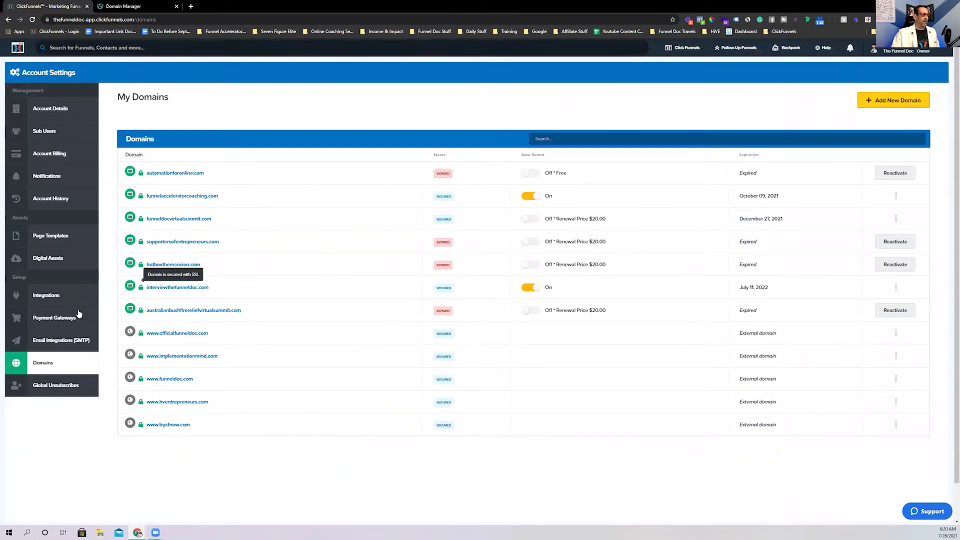
- Compare the GoDaddy and ClickFunnels domain pages, then start adding a new domain in ClickFunnels
{"action": "left_click", "coordinate": [139, 5]}
{"action": "left_click", "coordinate": [60, 6]}
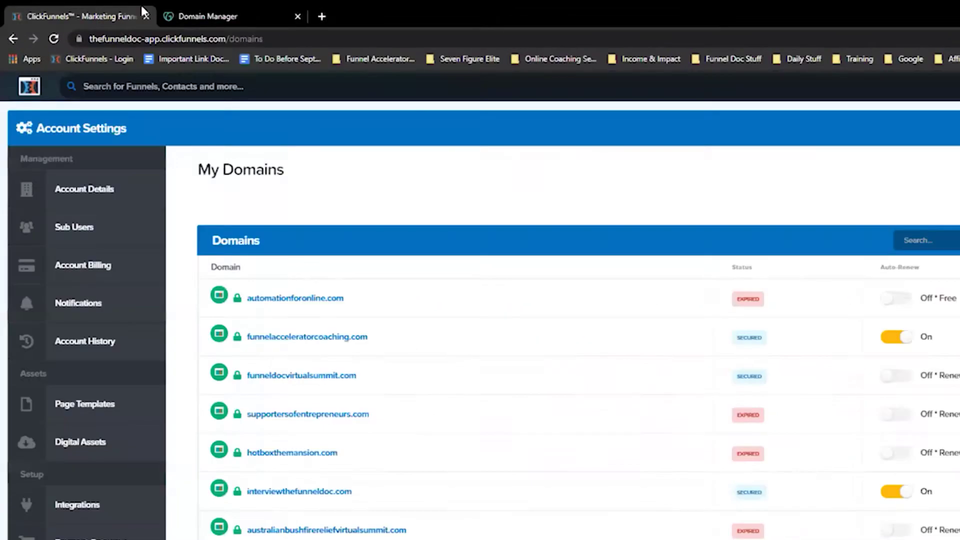
{"action": "left_click", "coordinate": [100, 6]}
{"action": "left_click", "coordinate": [73, 6]}
{"action": "left_click", "coordinate": [258, 11]}
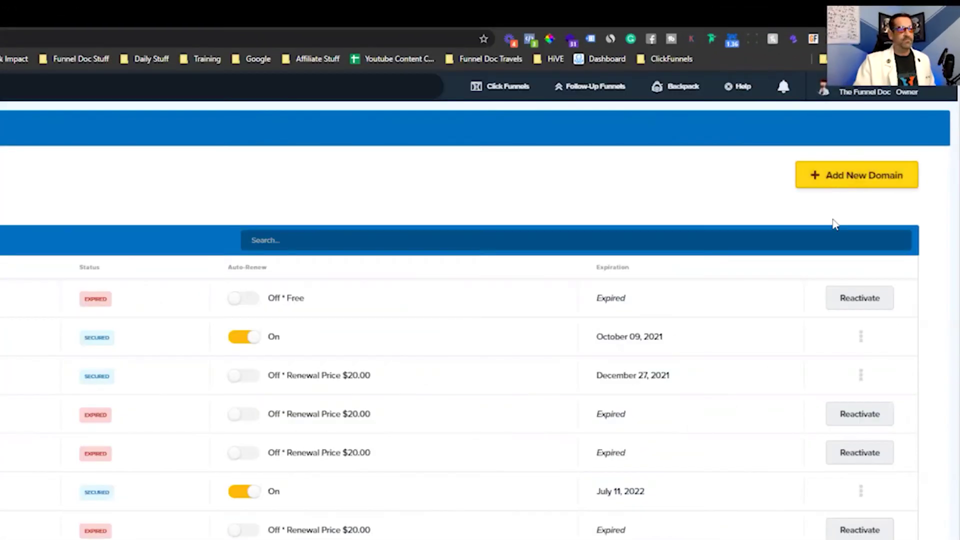
{"action": "left_click", "coordinate": [856, 175]}
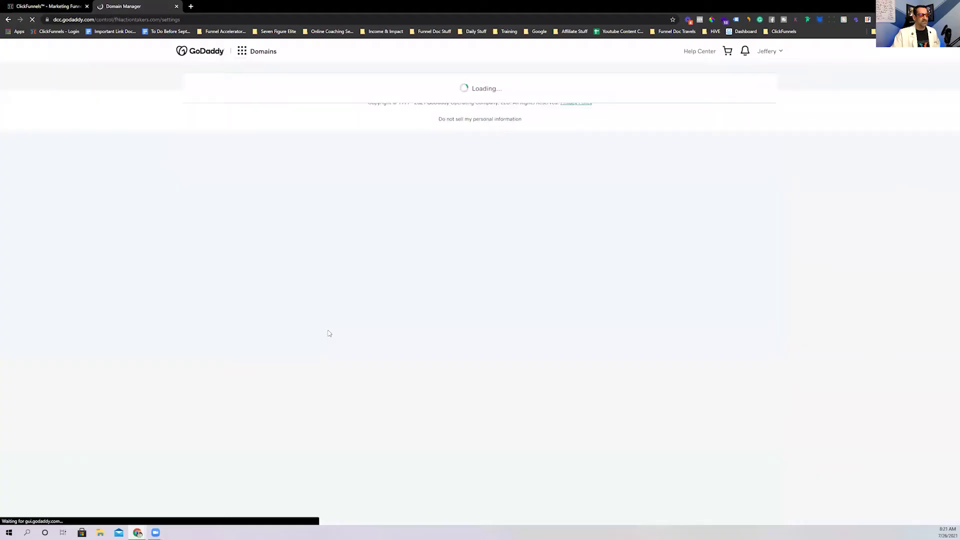
{"action": "scroll", "coordinate": [551, 303], "scroll_direction": "down", "scroll_amount": 10}
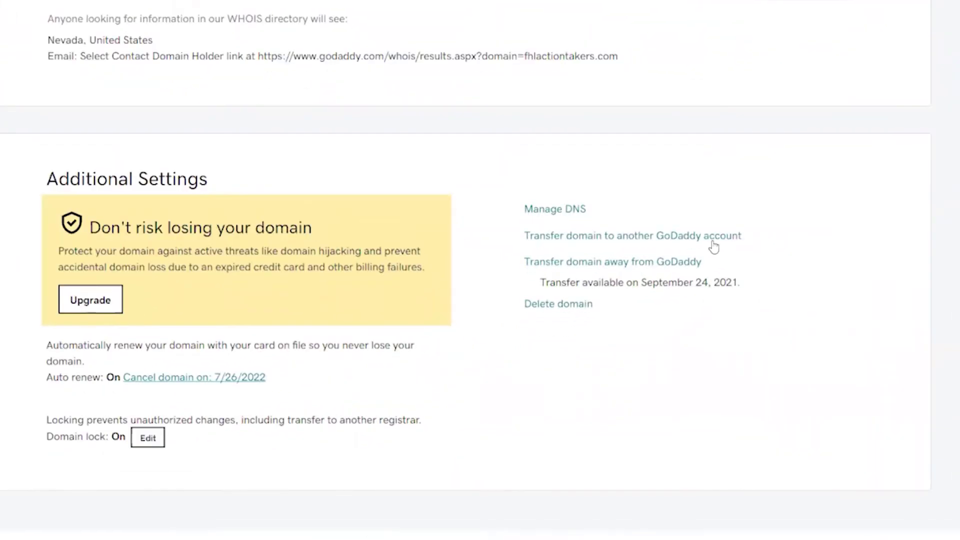
- Open the DNS records for fhlactiontakers.com in GoDaddy
{"action": "left_click", "coordinate": [555, 209]}
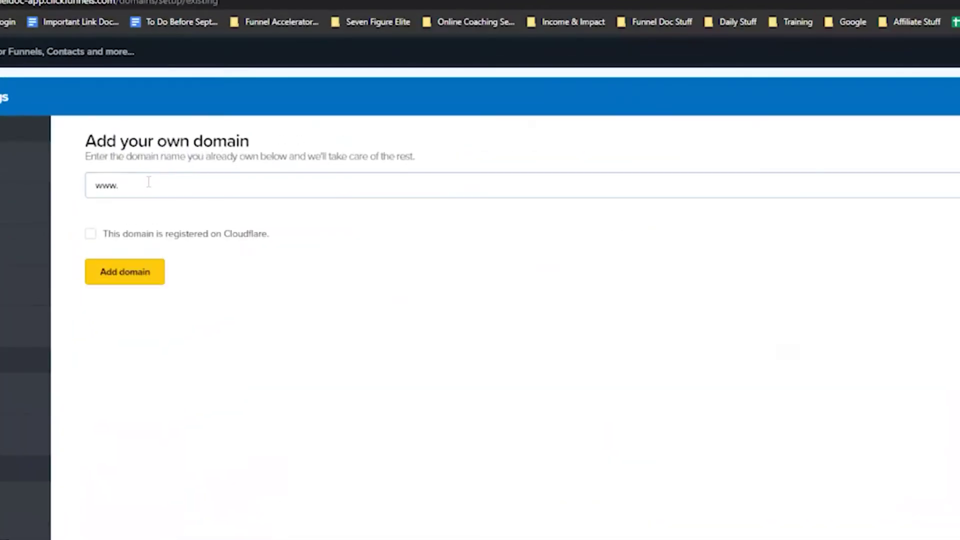
{"action": "key", "text": "ctrl+v"}
{"action": "left_click", "coordinate": [124, 277]}
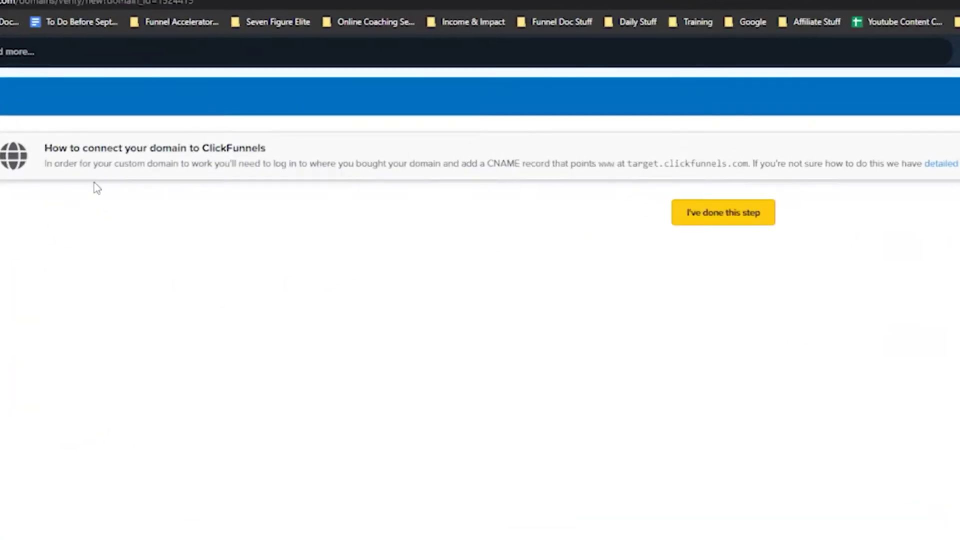
{"action": "left_click_drag", "start_coordinate": [484, 159], "coordinate": [576, 168]}
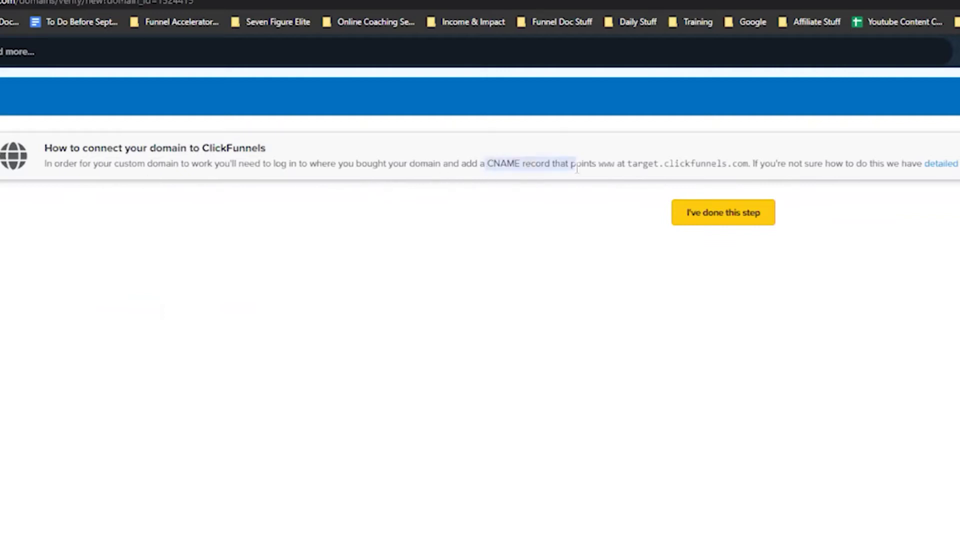
{"action": "left_click", "coordinate": [609, 164]}
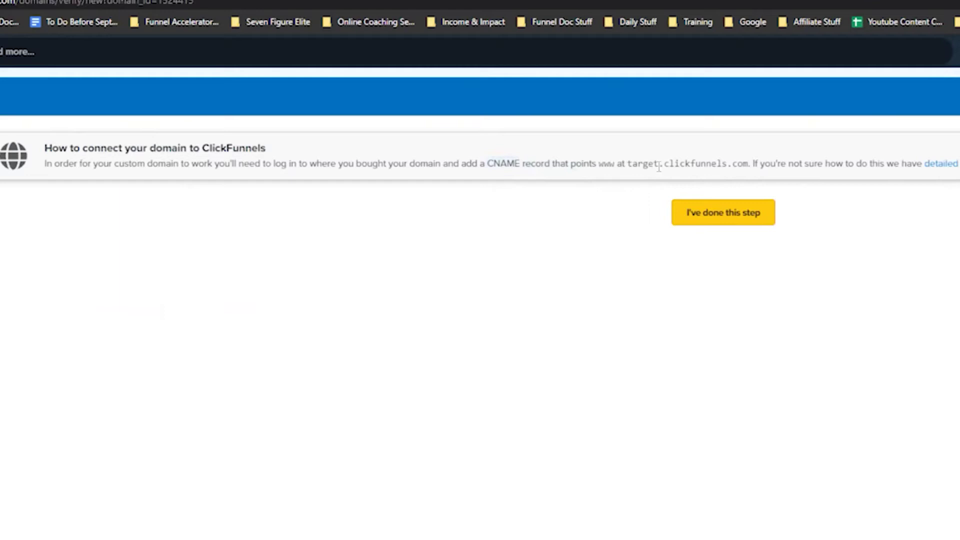
{"action": "left_click", "coordinate": [144, 7]}
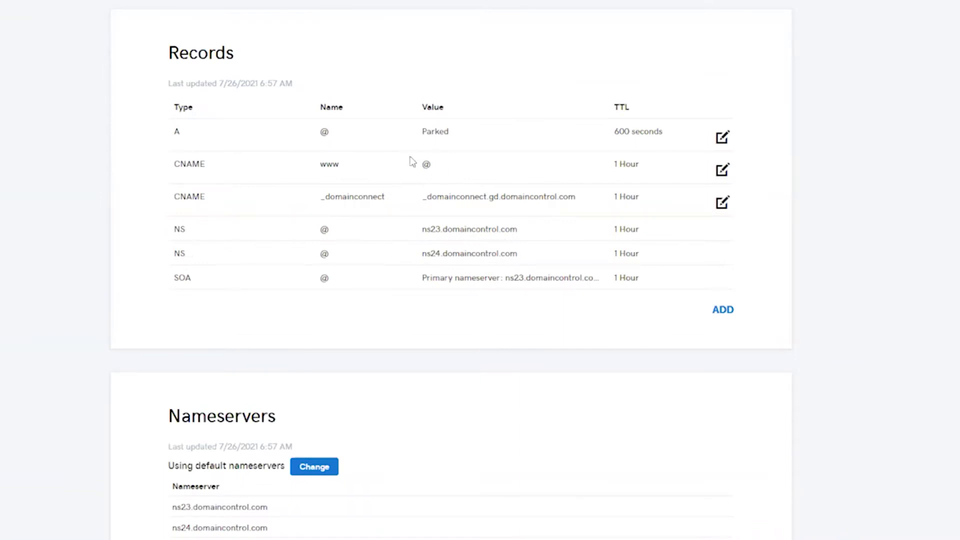
- Change the www CNAME record's target from @ to target.clickfunnels.com and save it
{"action": "left_click", "coordinate": [722, 171]}
{"action": "left_click_drag", "start_coordinate": [389, 228], "coordinate": [357, 225]}
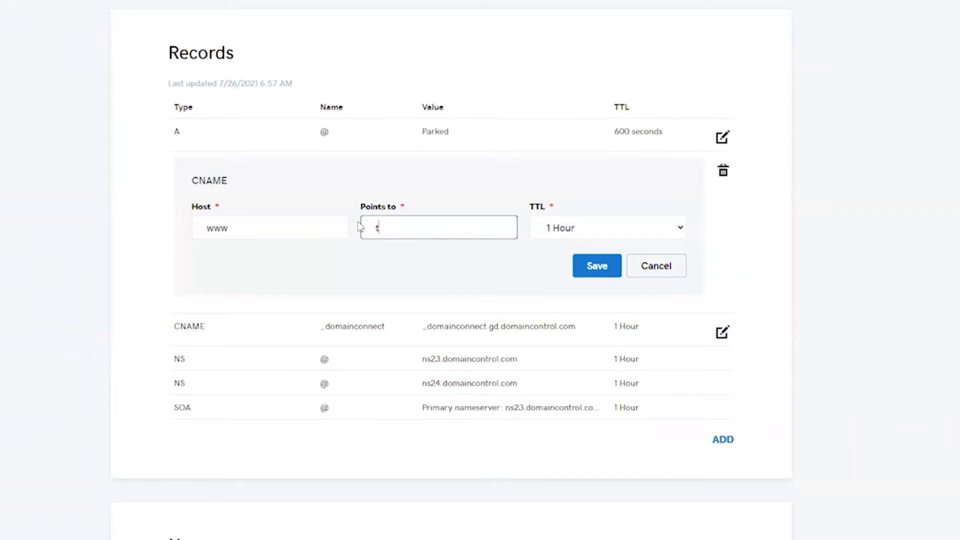
{"action": "type", "text": "get."}
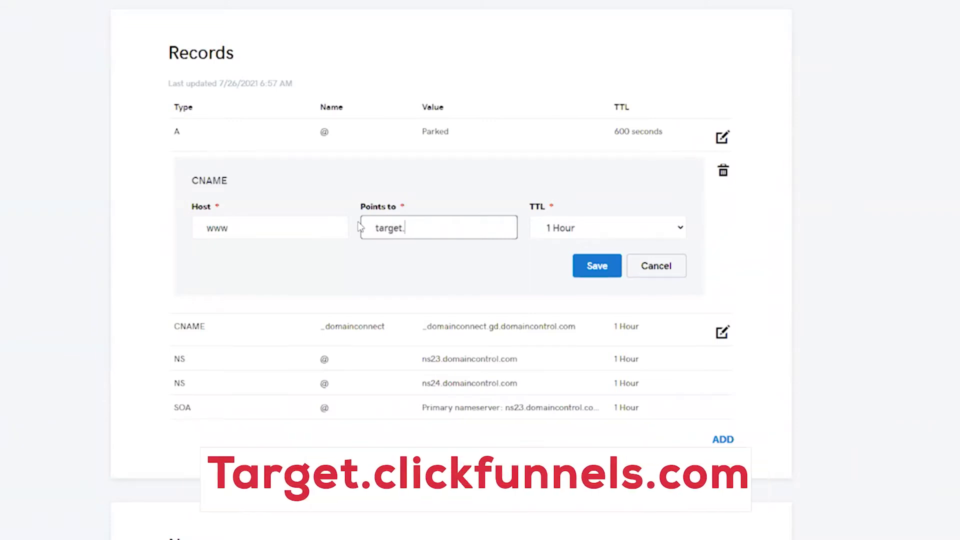
{"action": "type", "text": "clickfunnels.com"}
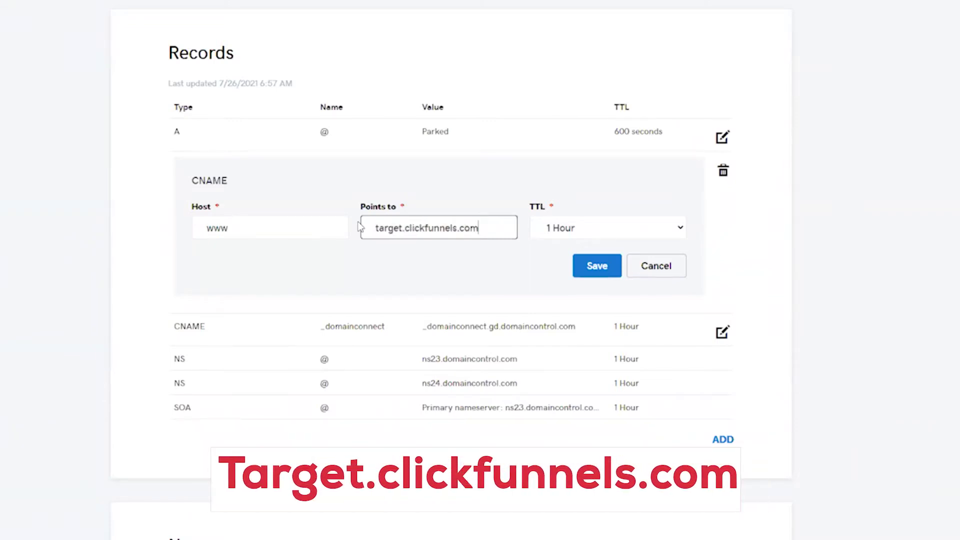
{"action": "left_click", "coordinate": [595, 266]}
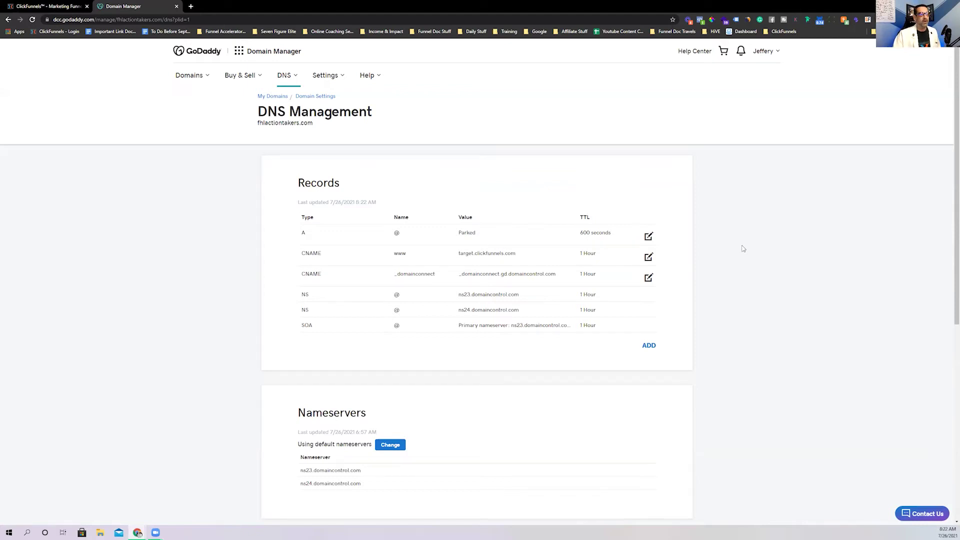
{"action": "scroll", "coordinate": [744, 248], "scroll_direction": "down", "scroll_amount": 5}
{"action": "scroll", "coordinate": [744, 249], "scroll_direction": "down", "scroll_amount": 2}
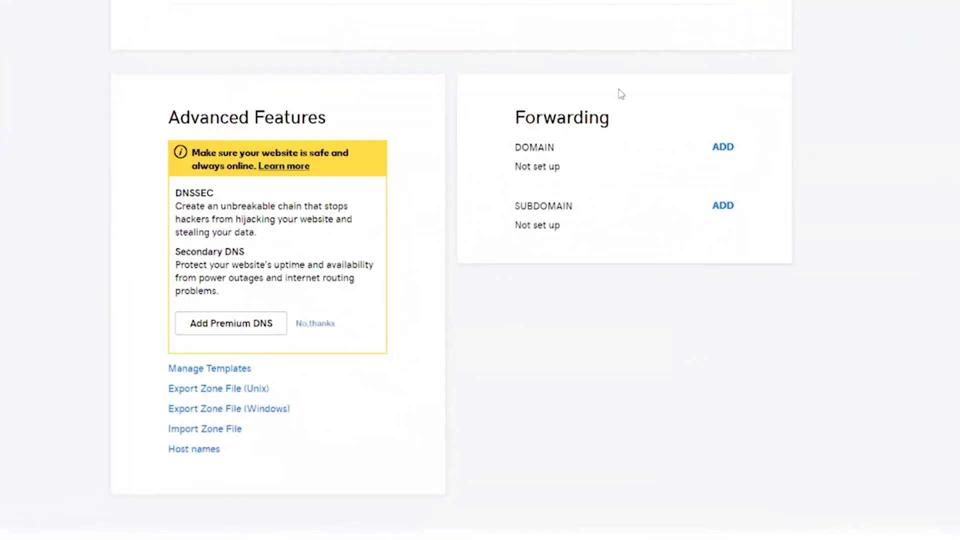
{"action": "left_click", "coordinate": [723, 146]}
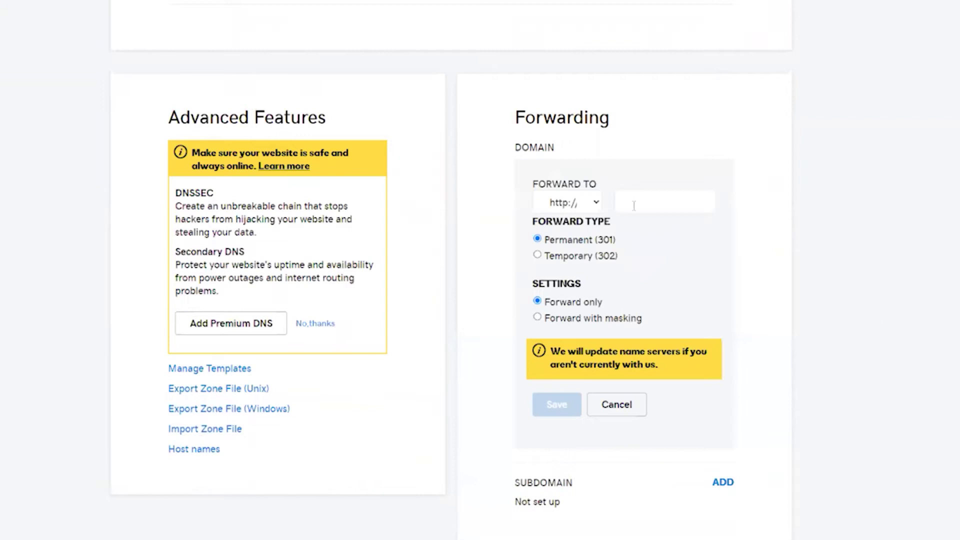
{"action": "left_click", "coordinate": [580, 205]}
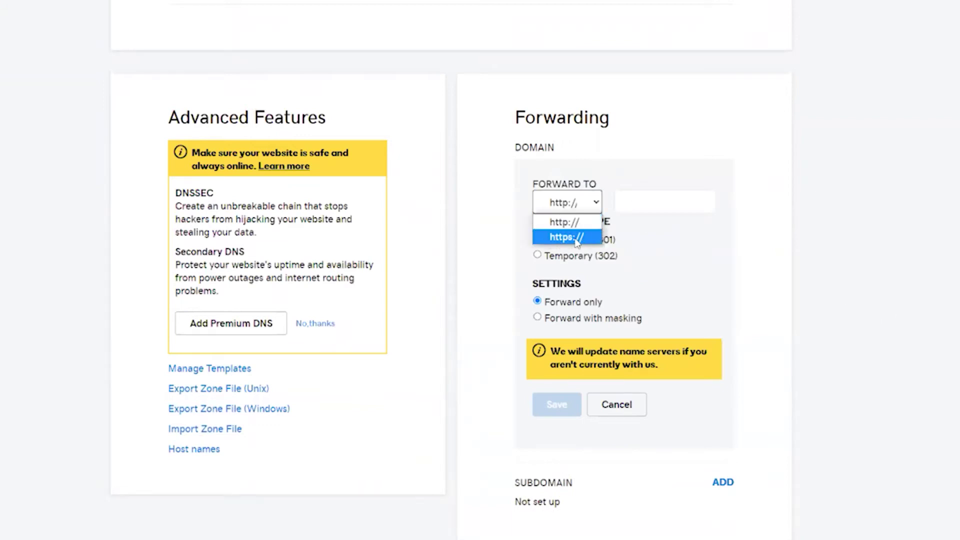
{"action": "left_click", "coordinate": [579, 237]}
{"action": "left_click", "coordinate": [630, 201]}
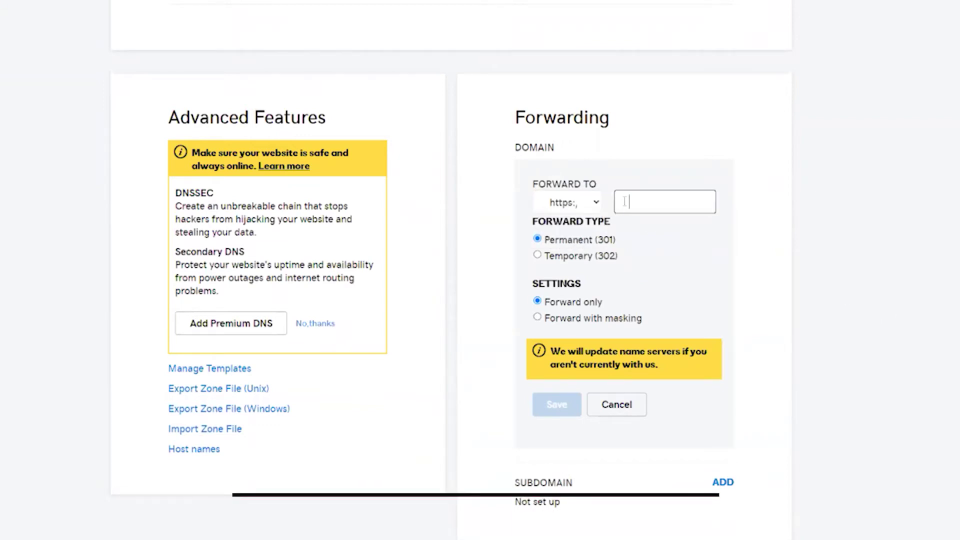
{"action": "type", "text": "www"}
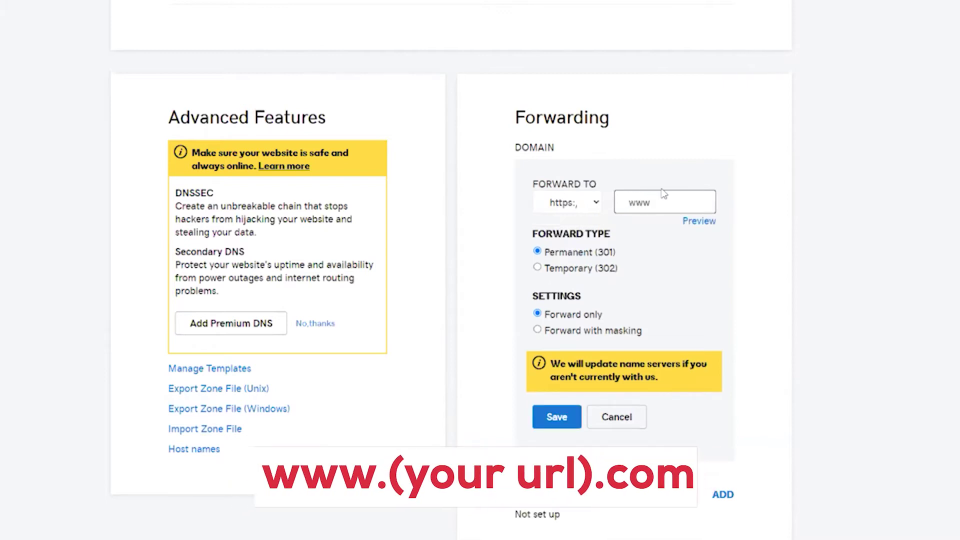
{"action": "type", "text": "."}
{"action": "key", "text": "ctrl+v"}
{"action": "left_click", "coordinate": [560, 419]}
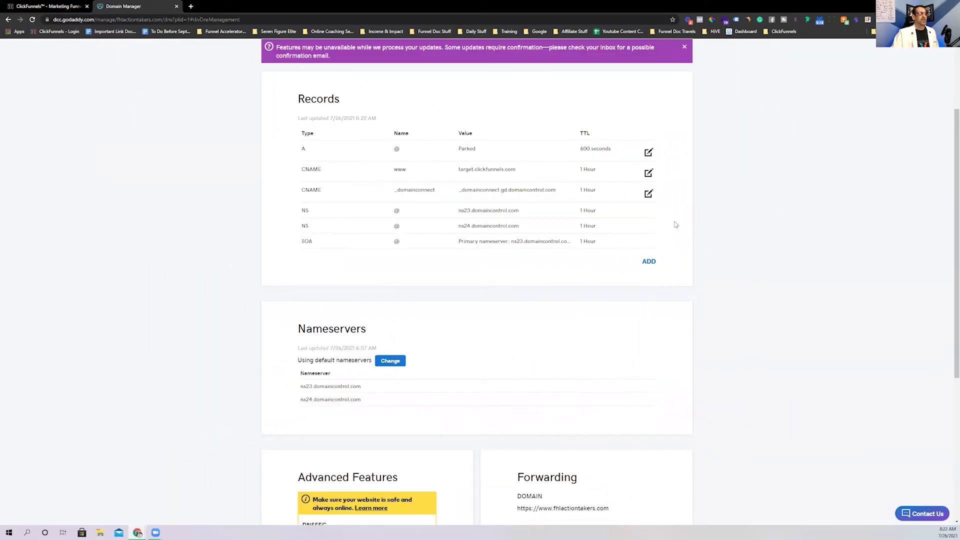
- Back in ClickFunnels, confirm the CNAME record was added so the domain verifies
{"action": "left_click", "coordinate": [48, 6]}
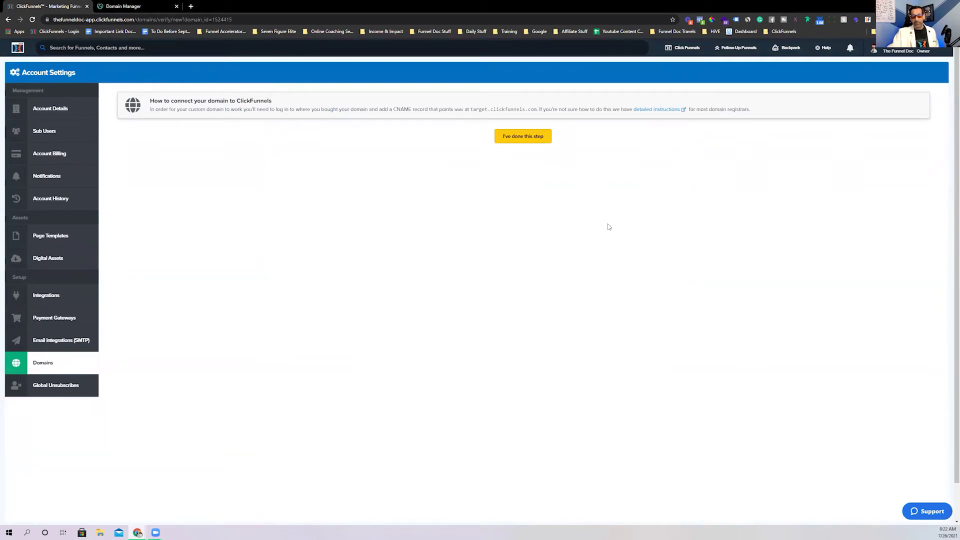
{"action": "left_click", "coordinate": [520, 137]}
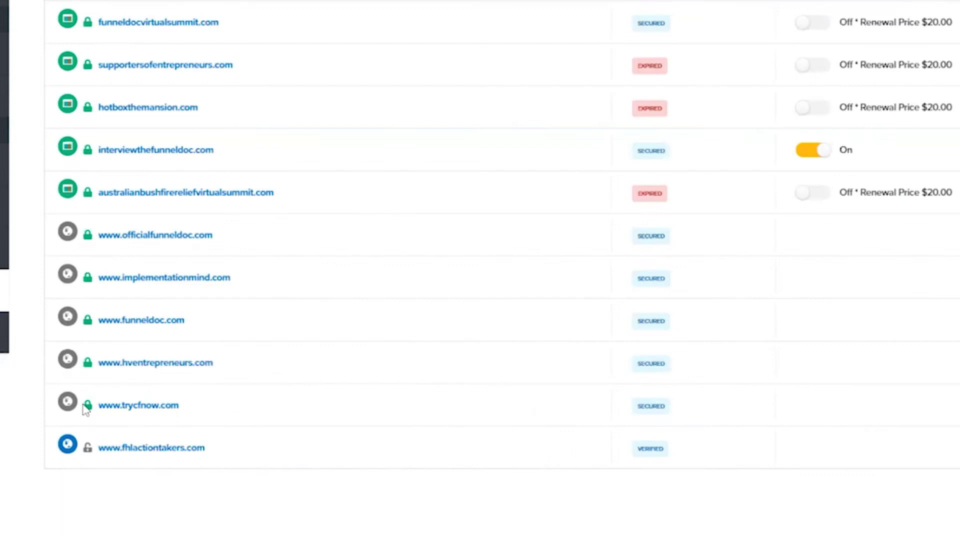
{"action": "mouse_move", "coordinate": [88, 319]}
{"action": "mouse_move", "coordinate": [87, 452]}
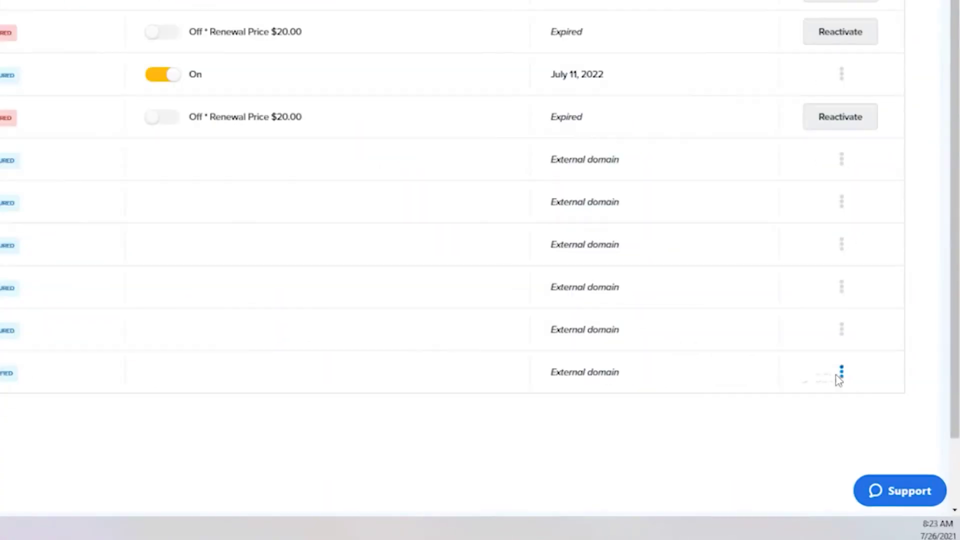
{"action": "left_click", "coordinate": [895, 447]}
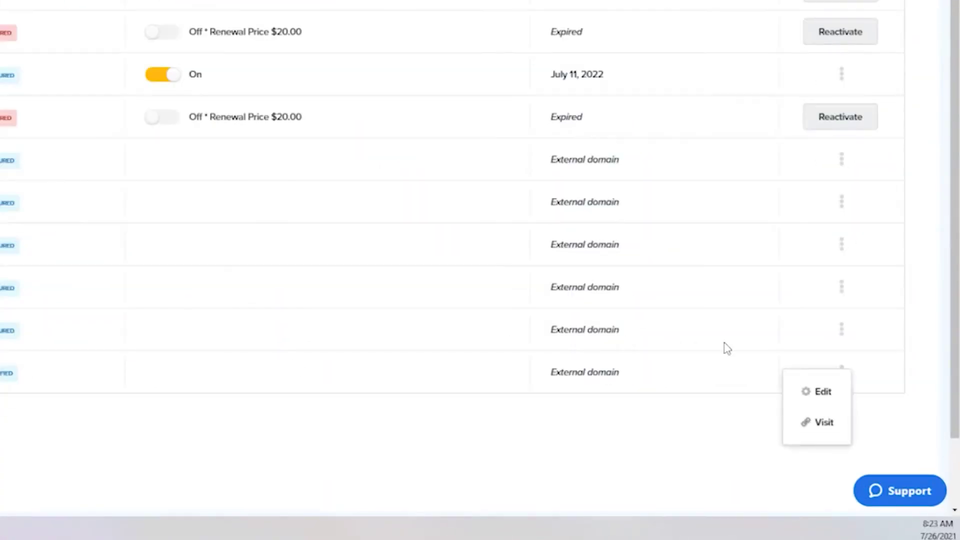
{"action": "left_click", "coordinate": [813, 399]}
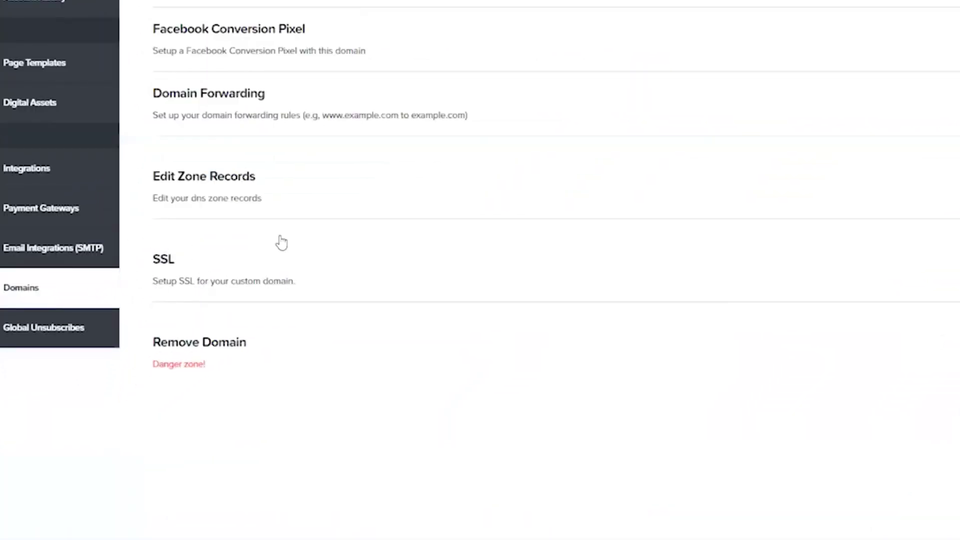
{"action": "left_click", "coordinate": [910, 339]}
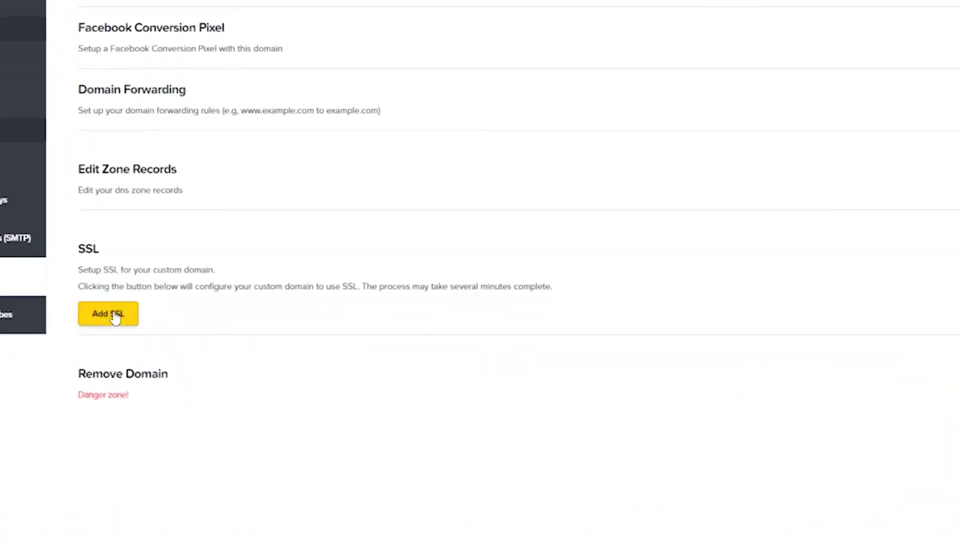
{"action": "left_click", "coordinate": [115, 316]}
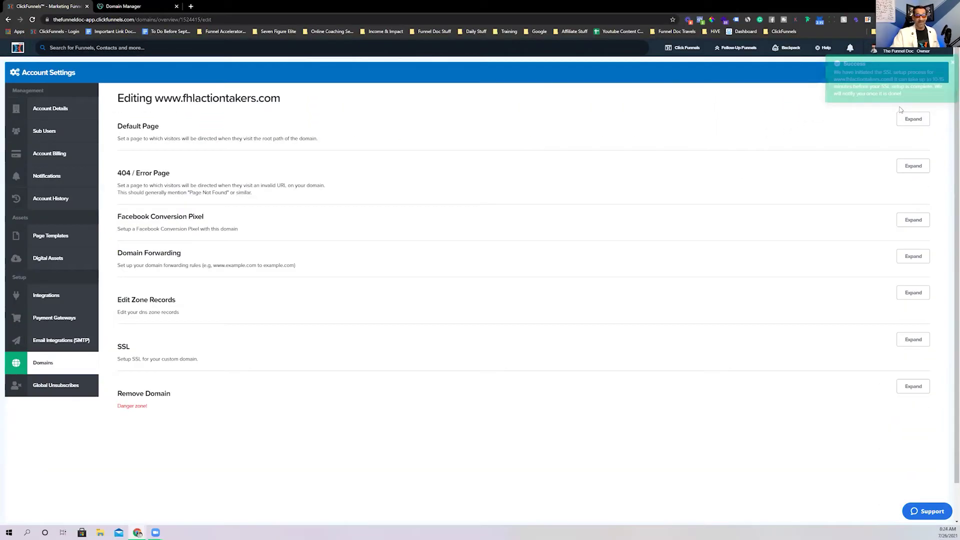
{"action": "left_click", "coordinate": [913, 340]}
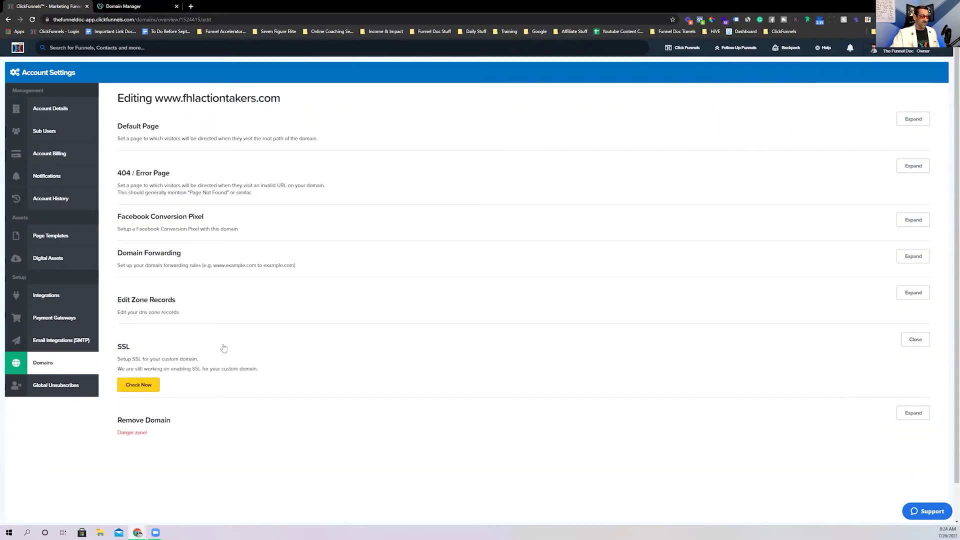
{"action": "left_click", "coordinate": [149, 388]}
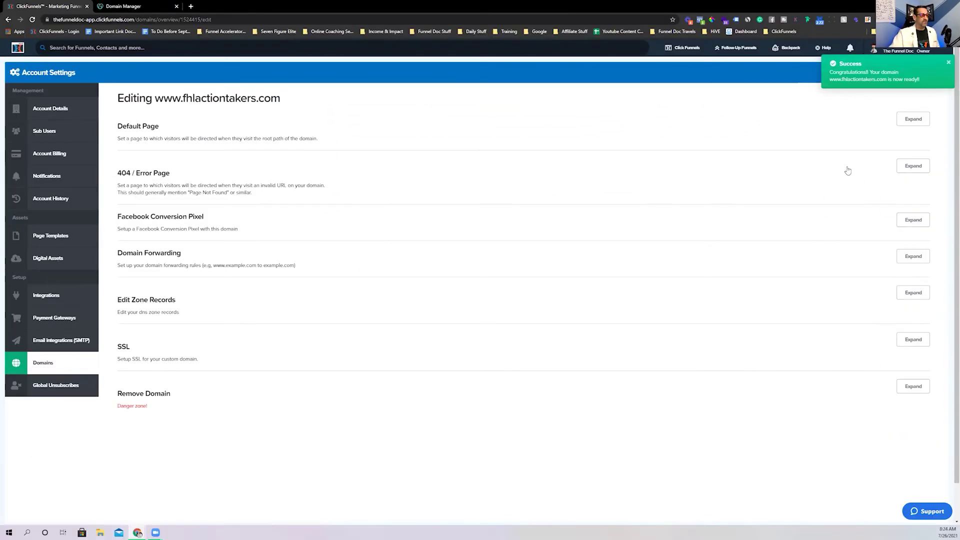
{"action": "left_click", "coordinate": [913, 256]}
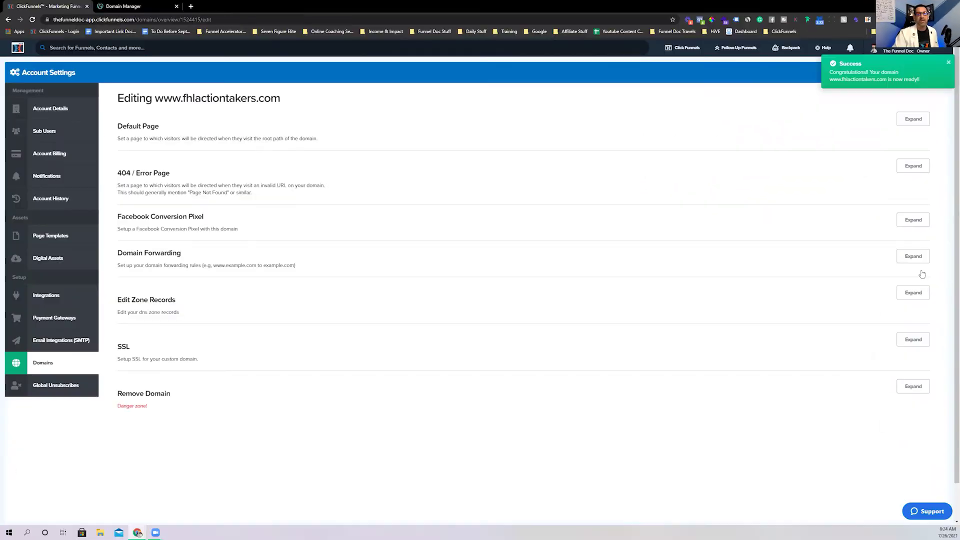
{"action": "left_click", "coordinate": [914, 262]}
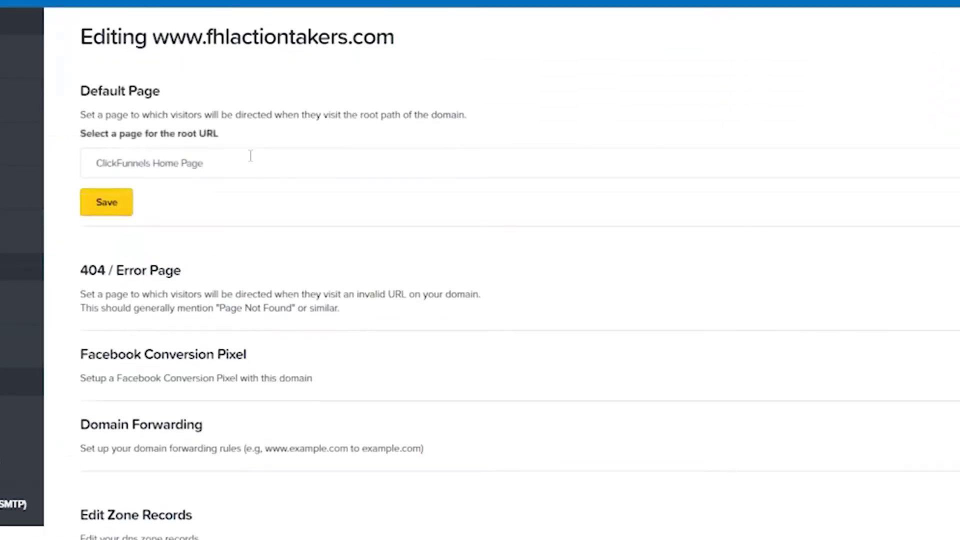
{"action": "left_click", "coordinate": [256, 159]}
{"action": "scroll", "coordinate": [358, 289], "scroll_direction": "down", "scroll_amount": 3}
{"action": "left_click", "coordinate": [92, 164]}
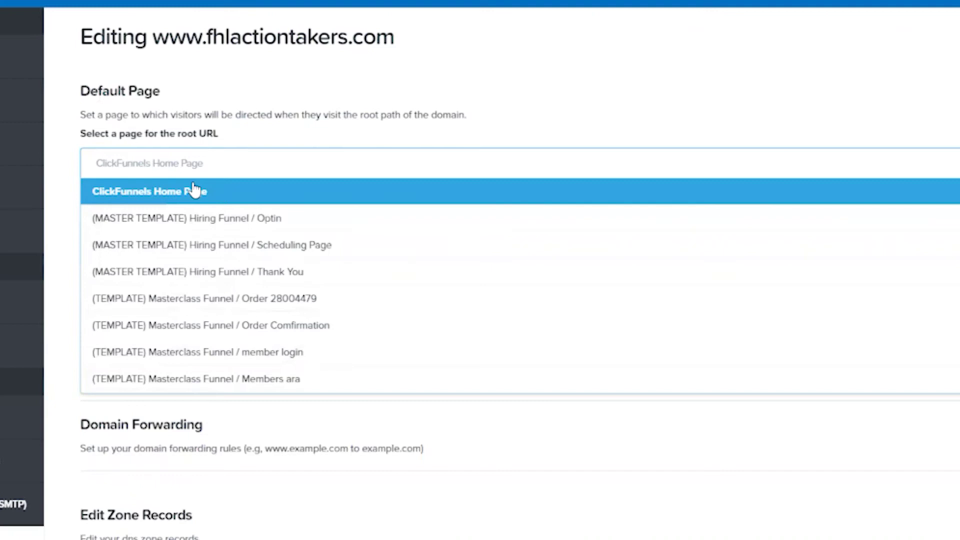
{"action": "left_click", "coordinate": [95, 176]}
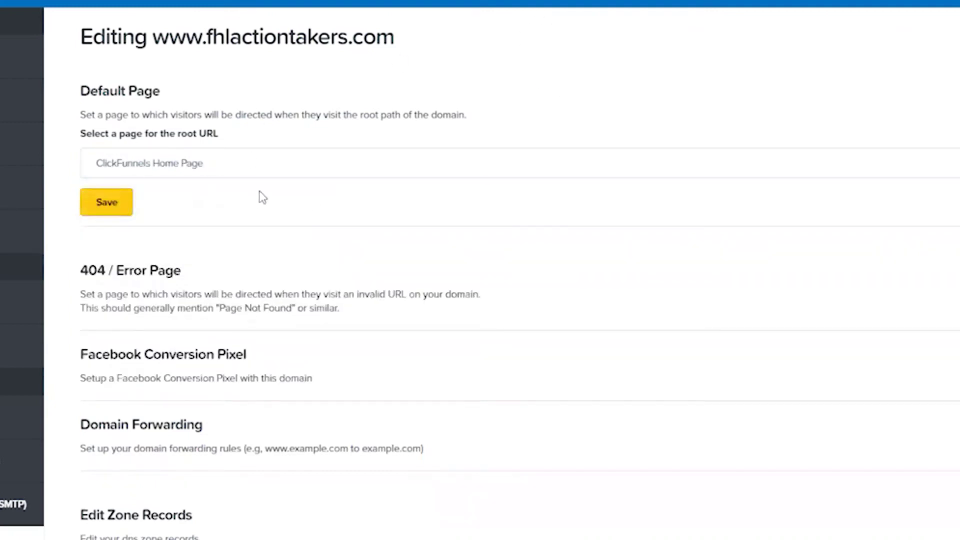
{"action": "left_click", "coordinate": [356, 165]}
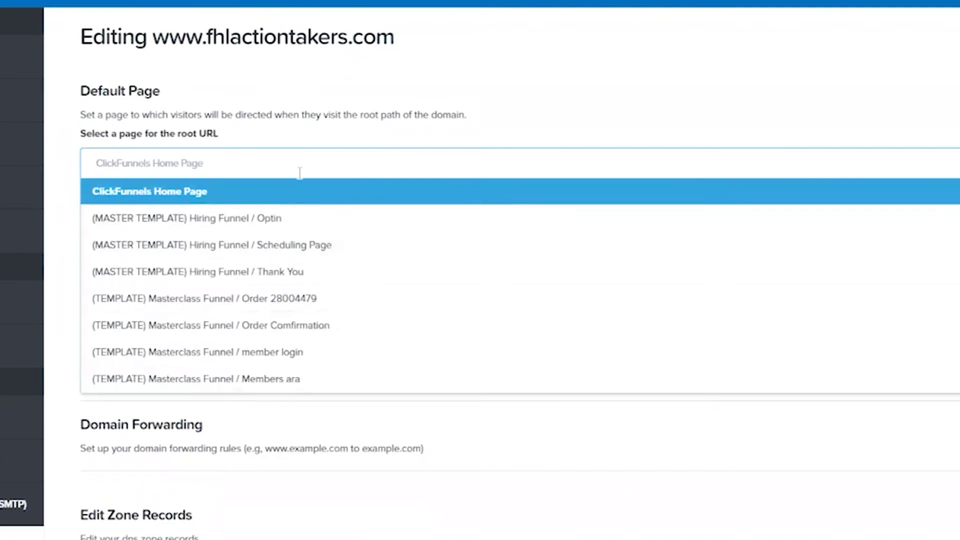
{"action": "left_click", "coordinate": [593, 67]}
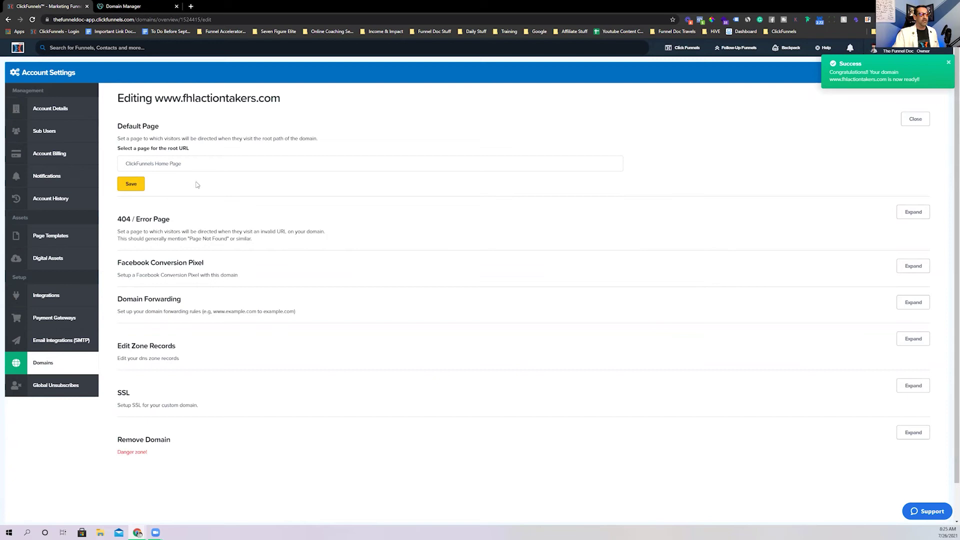
- Search 'fhl', choose Hiring Funnel / Scheduling Page as the root-URL default page, and save
{"action": "left_click", "coordinate": [215, 165]}
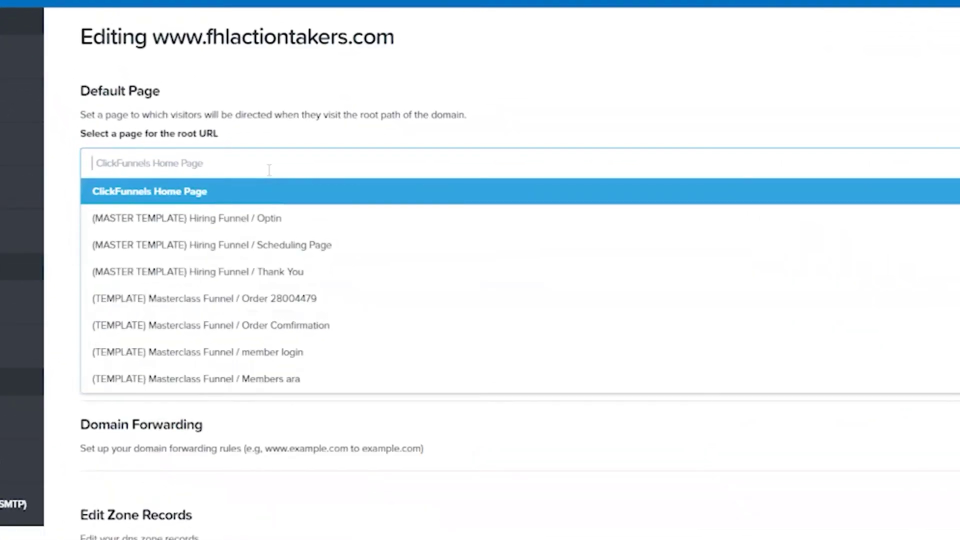
{"action": "type", "text": "fhl"}
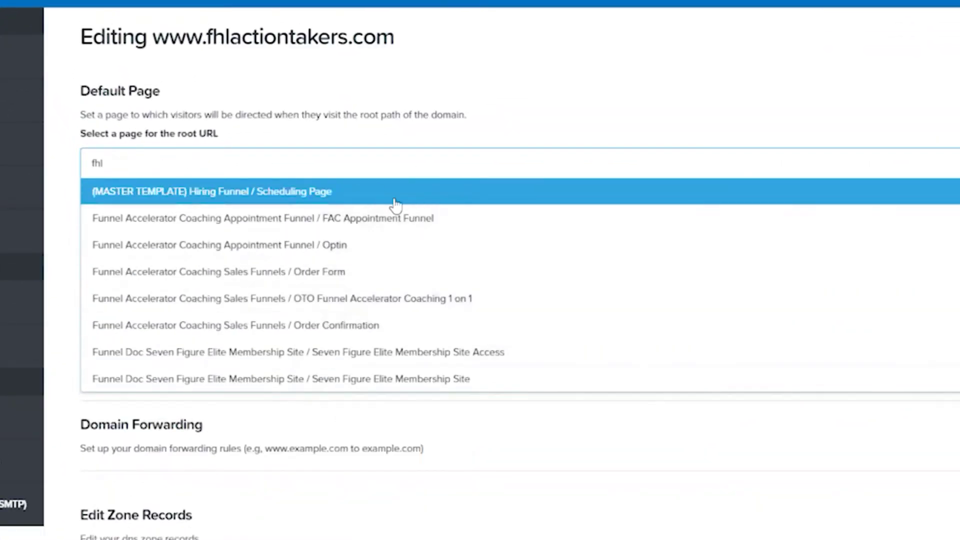
{"action": "key", "text": "Return"}
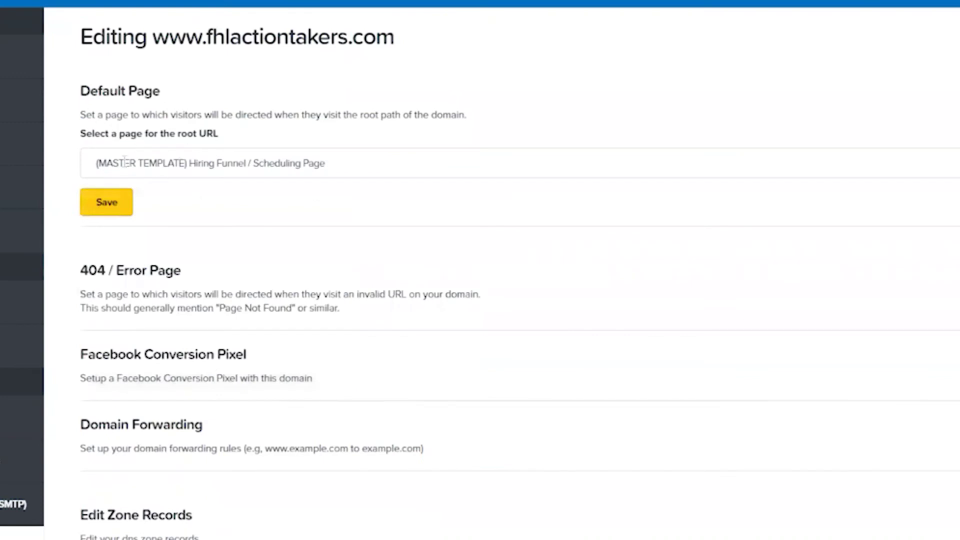
{"action": "left_click", "coordinate": [112, 210]}
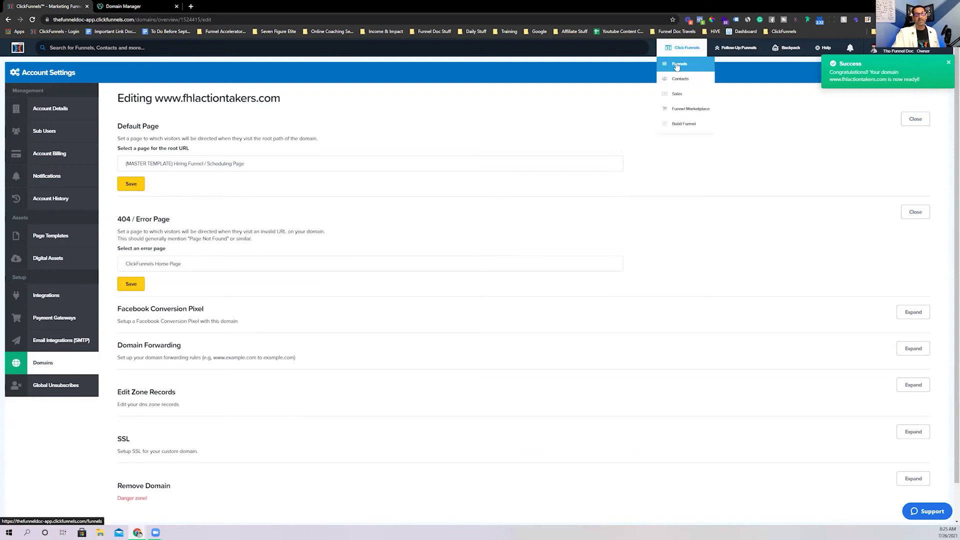
- Open the HIVE Opt In To Group funnel and go to its settings
{"action": "left_click", "coordinate": [683, 64]}
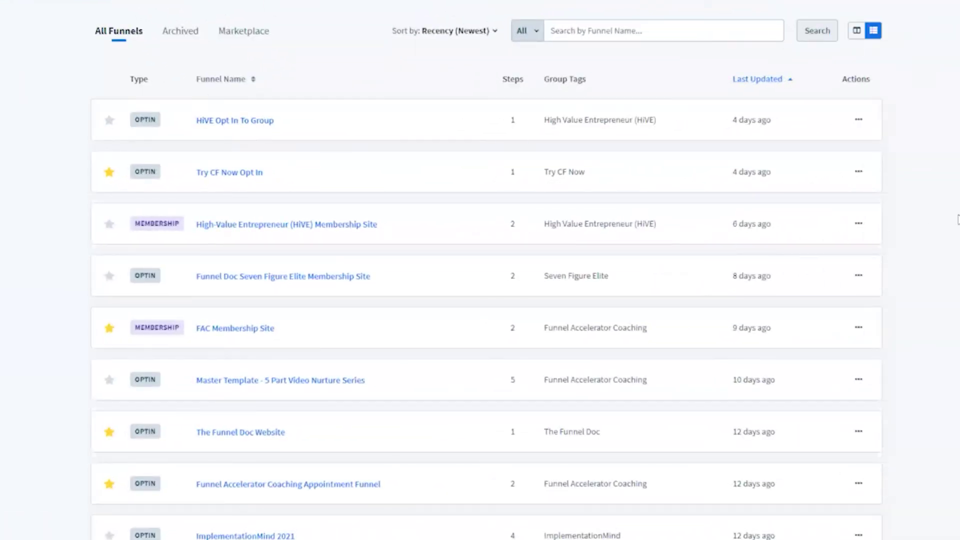
{"action": "left_click", "coordinate": [235, 120]}
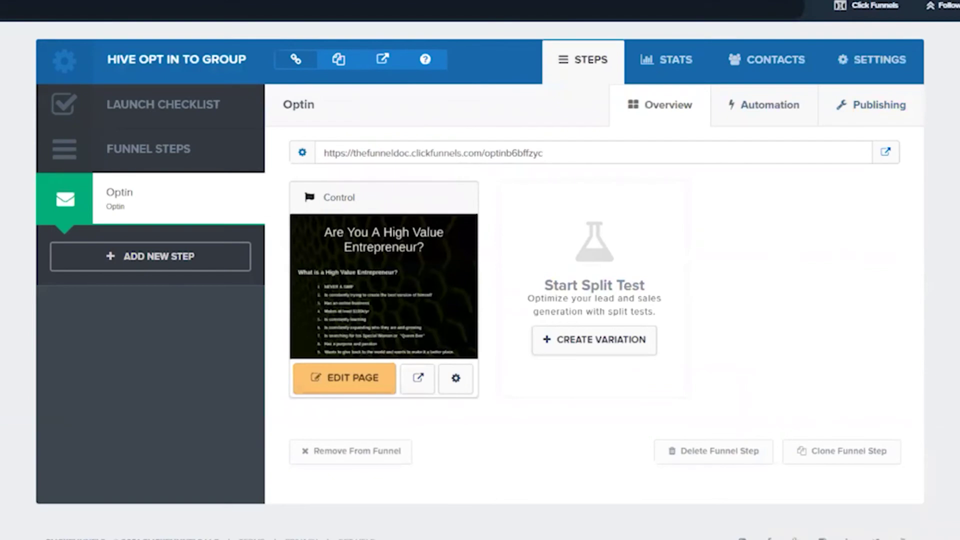
{"action": "left_click", "coordinate": [879, 104]}
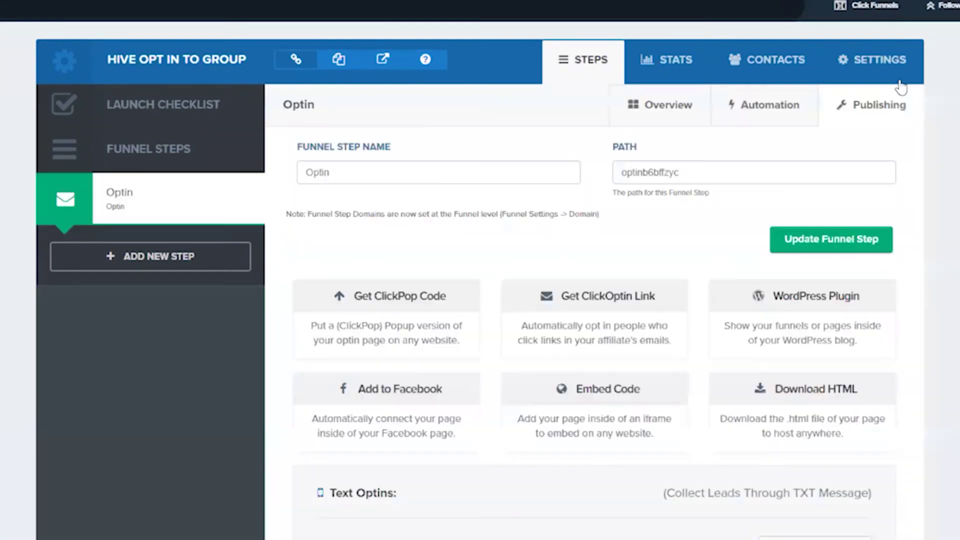
{"action": "left_click", "coordinate": [879, 60]}
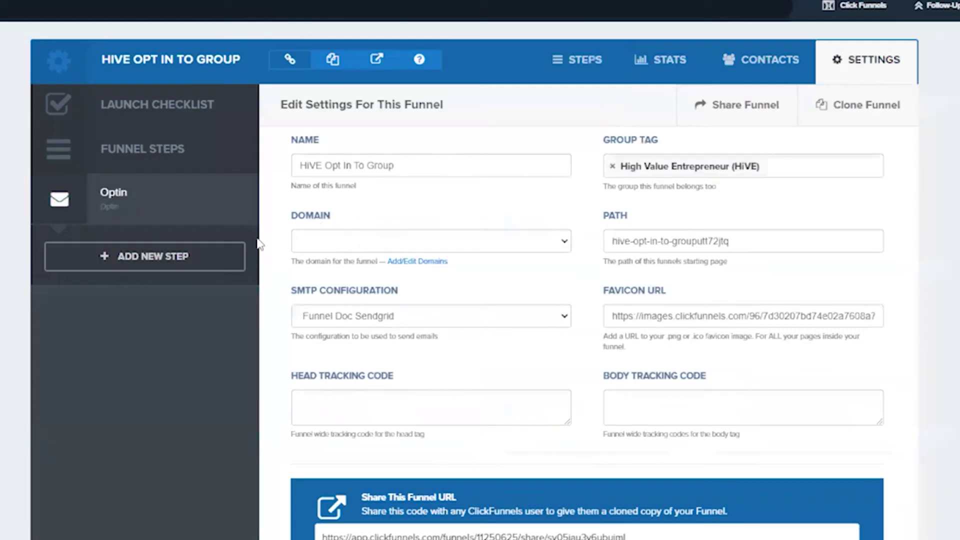
{"action": "left_click", "coordinate": [565, 242]}
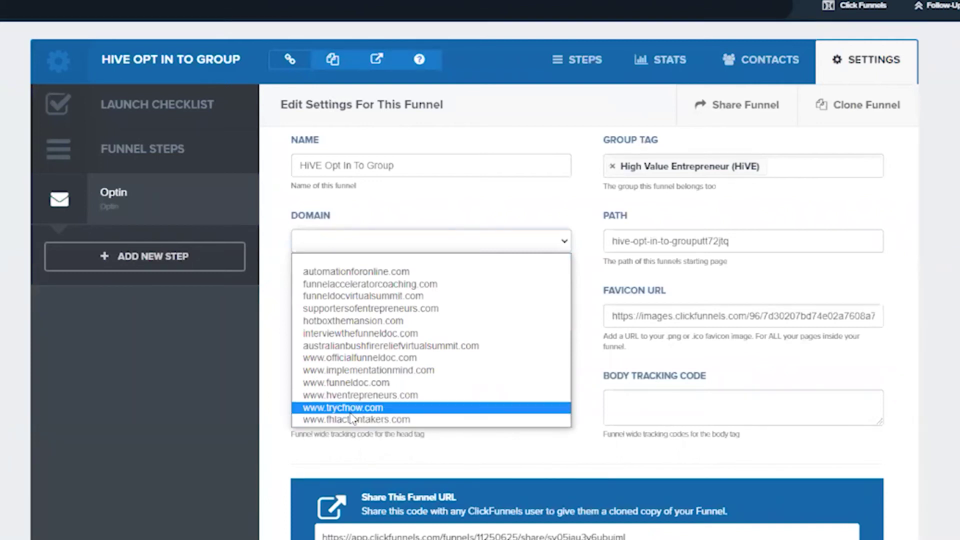
{"action": "left_click", "coordinate": [387, 420]}
{"action": "scroll", "coordinate": [525, 417], "scroll_direction": "down", "scroll_amount": 15}
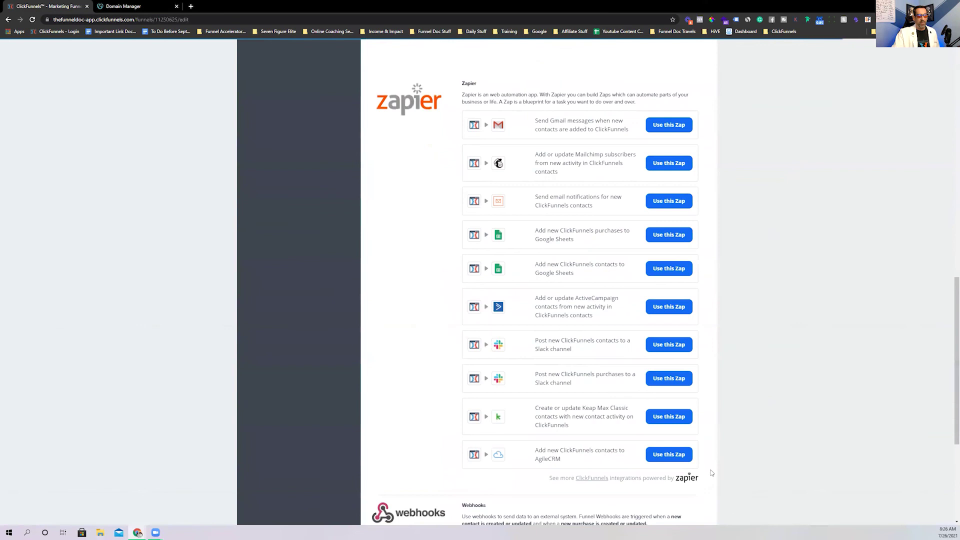
{"action": "scroll", "coordinate": [711, 472], "scroll_direction": "down", "scroll_amount": 4}
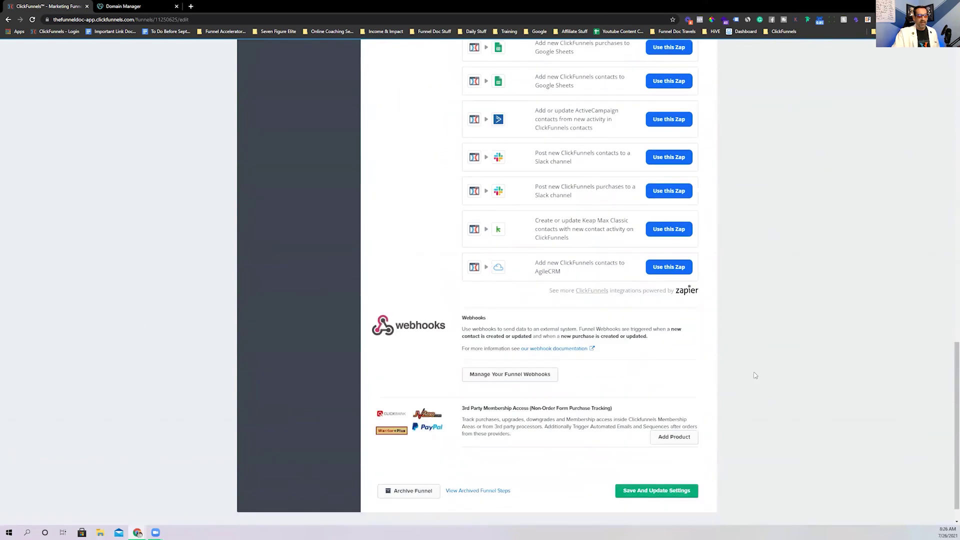
{"action": "left_click", "coordinate": [683, 491]}
{"action": "scroll", "coordinate": [761, 318], "scroll_direction": "up", "scroll_amount": 20}
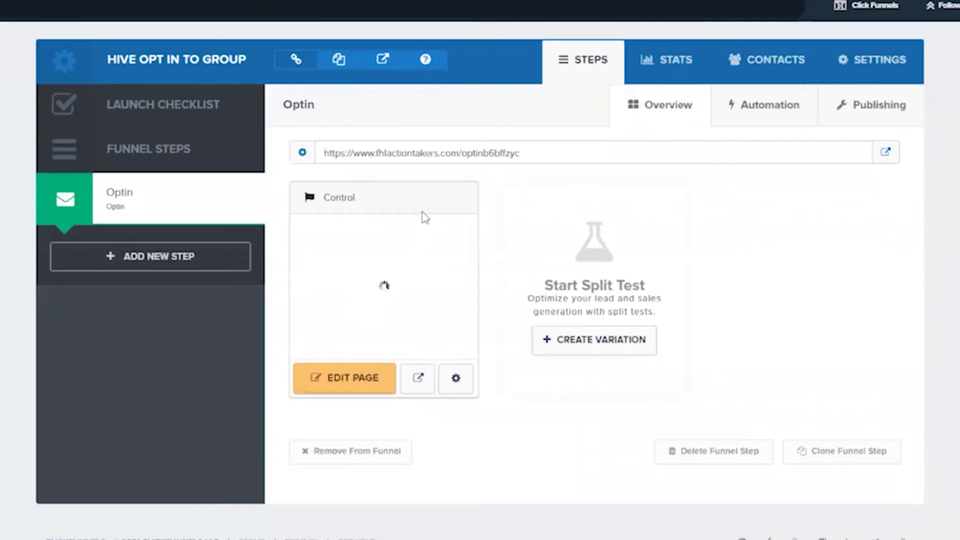
- Review the Optin step's current URL and open its publishing settings
{"action": "left_click_drag", "start_coordinate": [439, 153], "coordinate": [323, 153]}
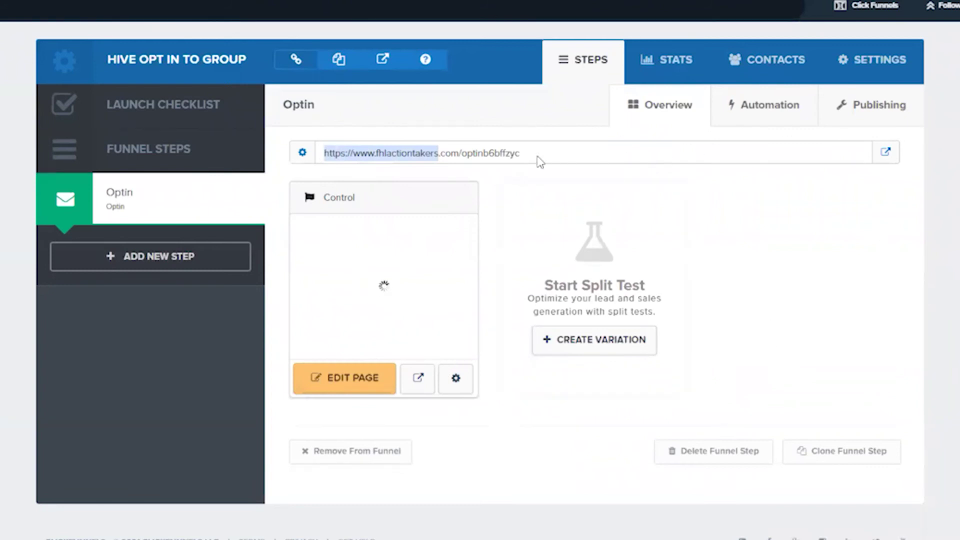
{"action": "left_click_drag", "start_coordinate": [522, 153], "coordinate": [461, 153]}
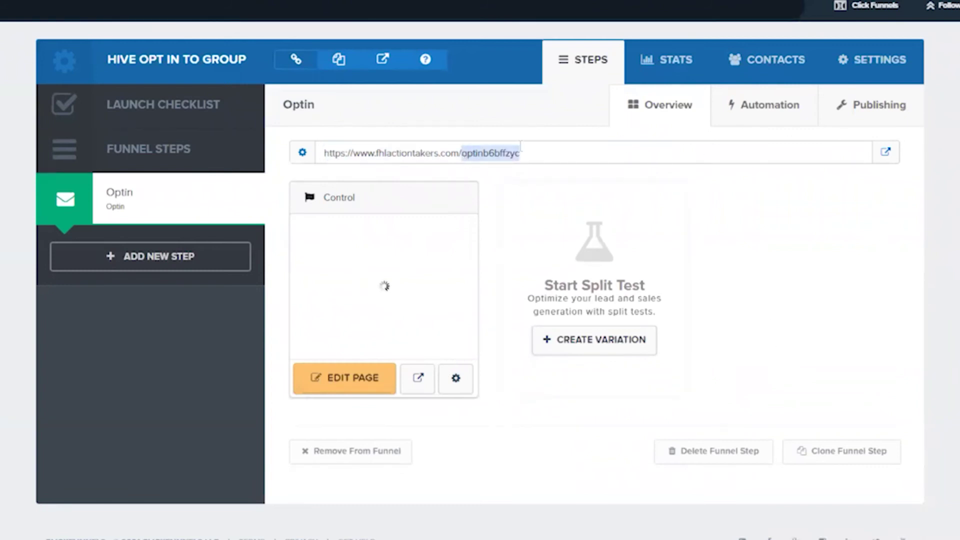
{"action": "left_click", "coordinate": [868, 109]}
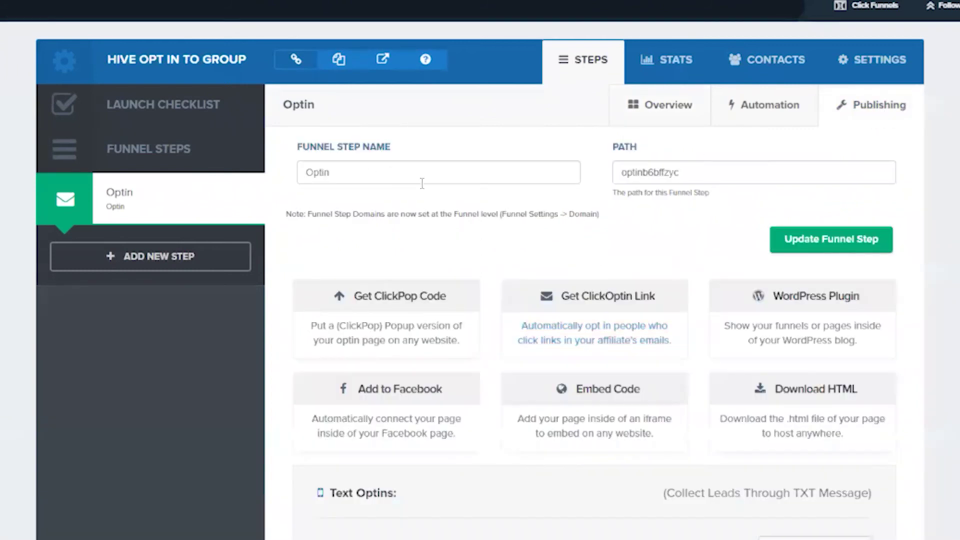
- Change the Optin step's path to joinnow and save the funnel step
{"action": "left_click_drag", "start_coordinate": [744, 170], "coordinate": [578, 177]}
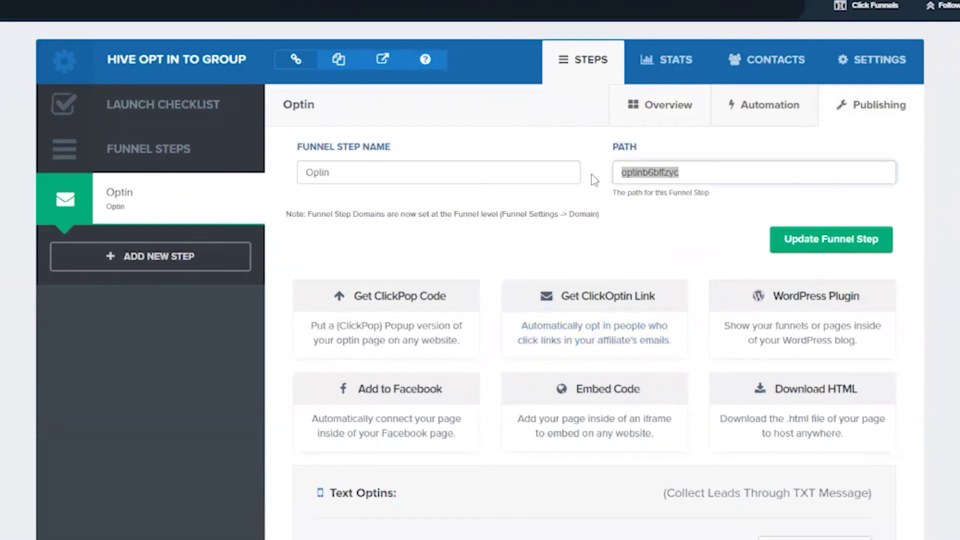
{"action": "type", "text": "joinh"}
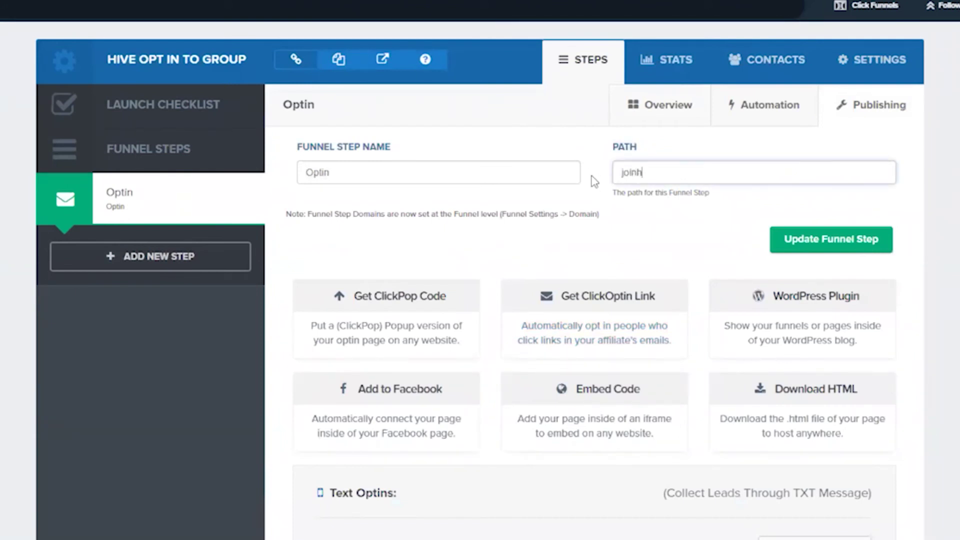
{"action": "type", "text": "i"}
{"action": "key", "text": "BackSpace"}
{"action": "key", "text": "BackSpace"}
{"action": "type", "text": "now"}
{"action": "left_click", "coordinate": [833, 241]}
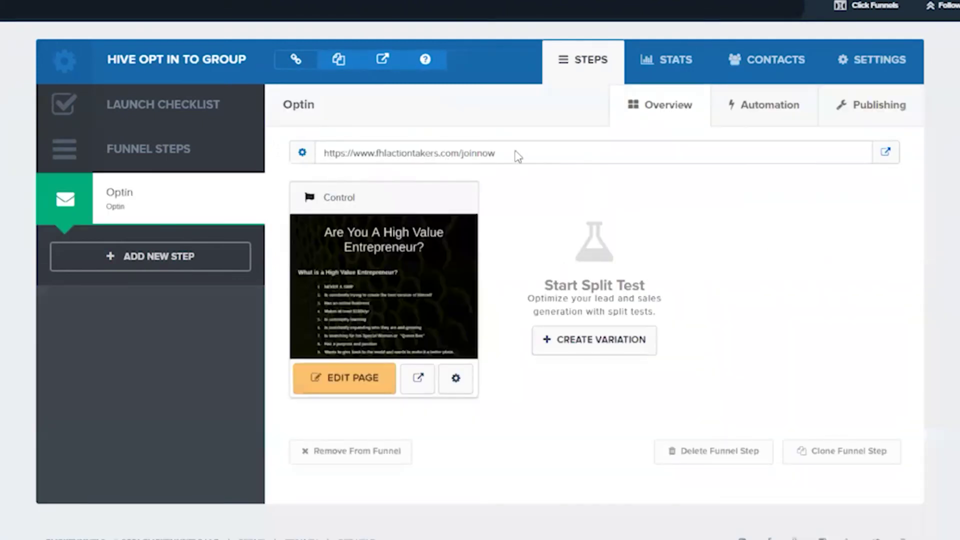
{"action": "left_click_drag", "start_coordinate": [514, 155], "coordinate": [318, 165]}
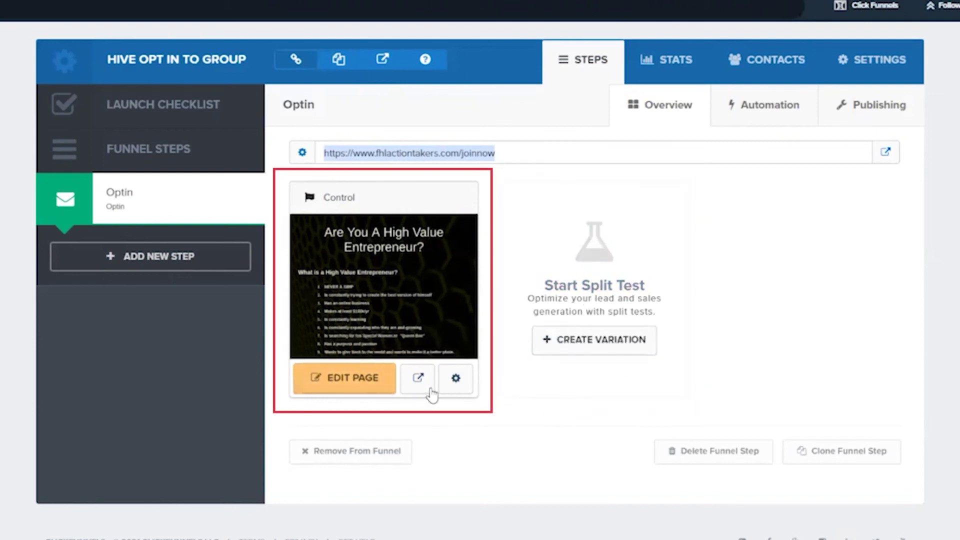
{"action": "left_click", "coordinate": [456, 379]}
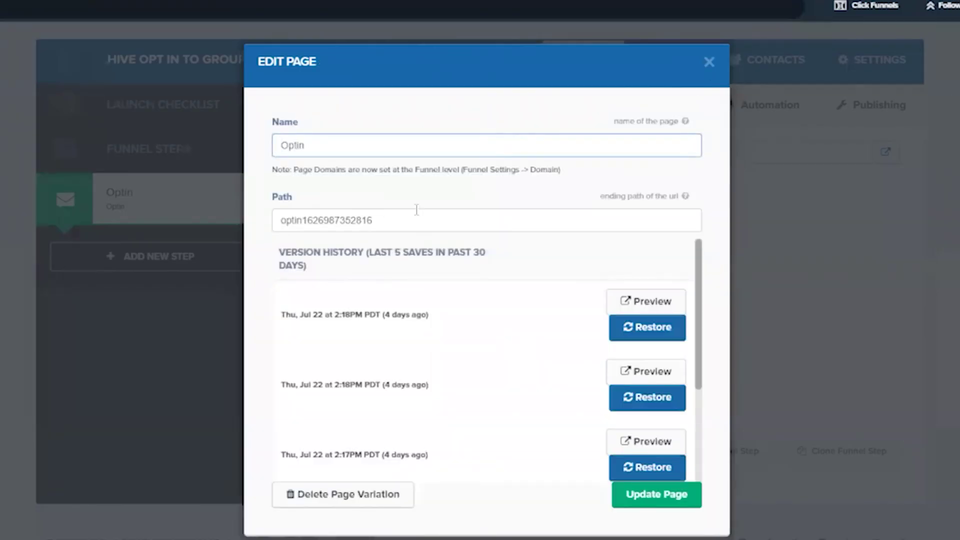
{"action": "key", "text": "Tab"}
{"action": "left_click", "coordinate": [710, 59]}
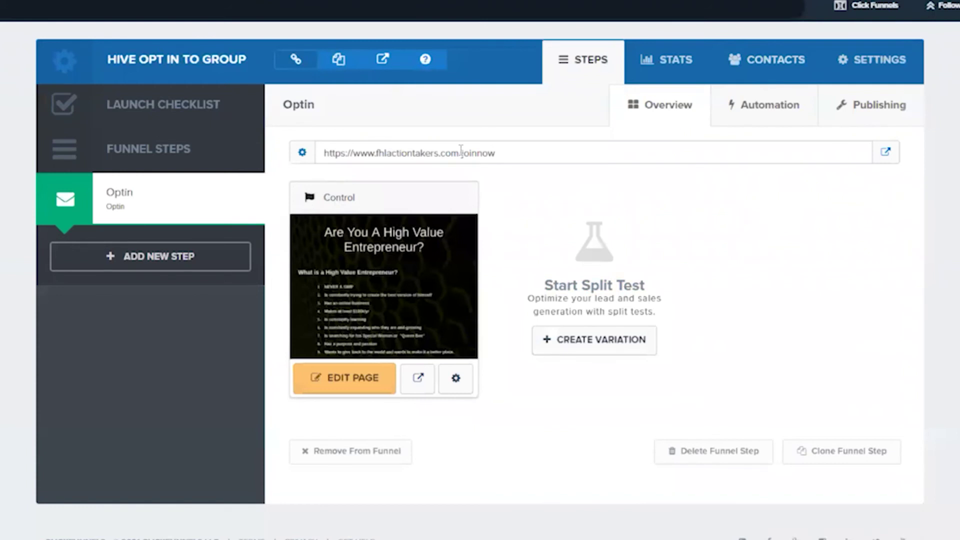
{"action": "left_click", "coordinate": [340, 159]}
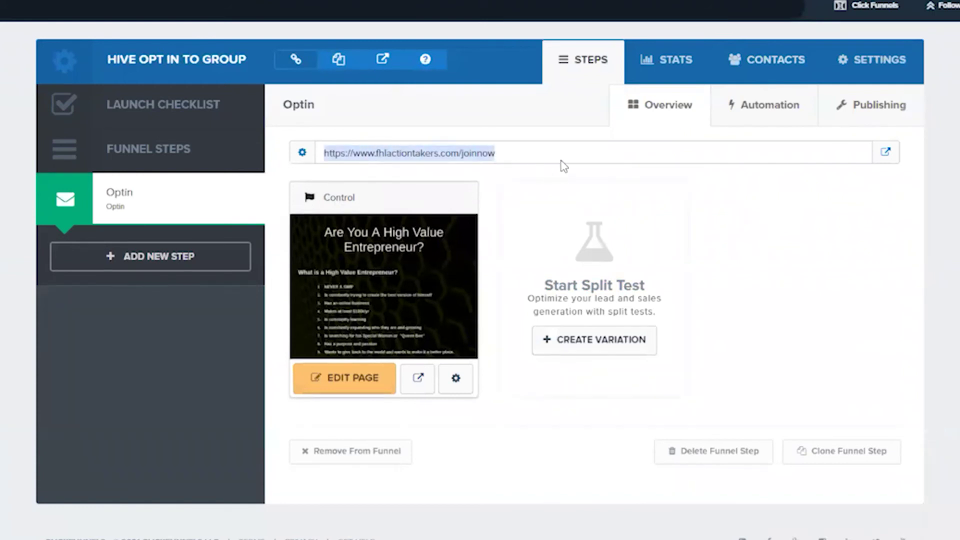